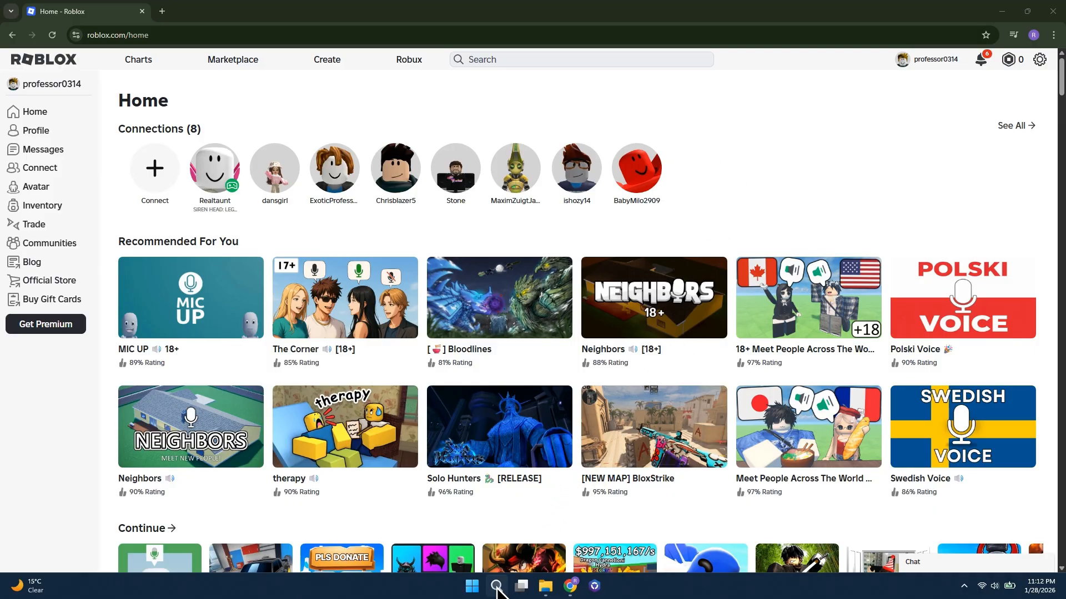
# Search the computer for the Roblox Studio app
pyautogui.click(497, 586)
pyautogui.write('robl')
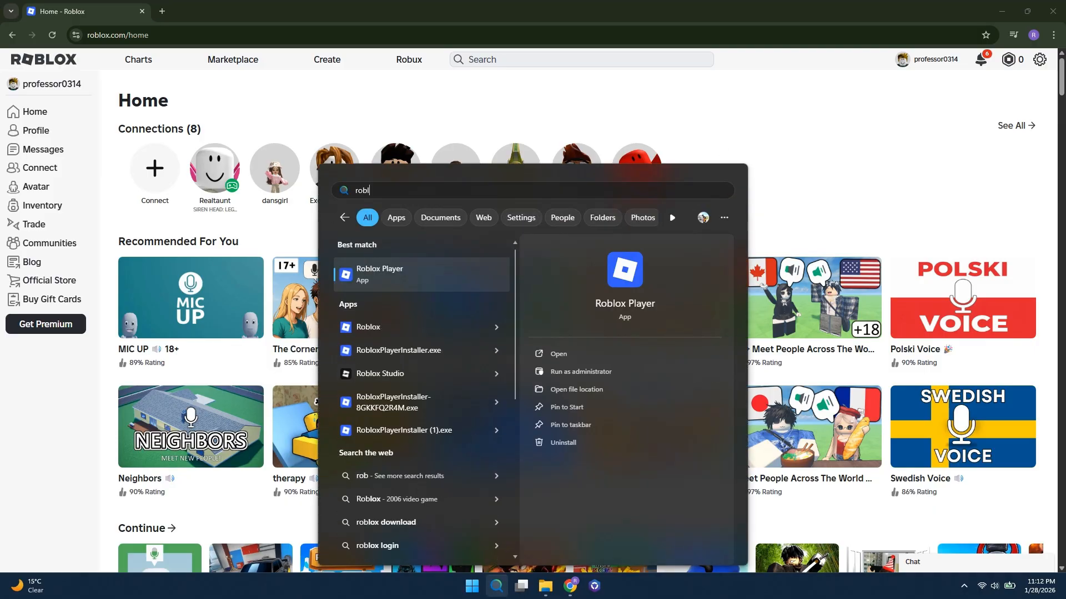
pyautogui.write('ox s')
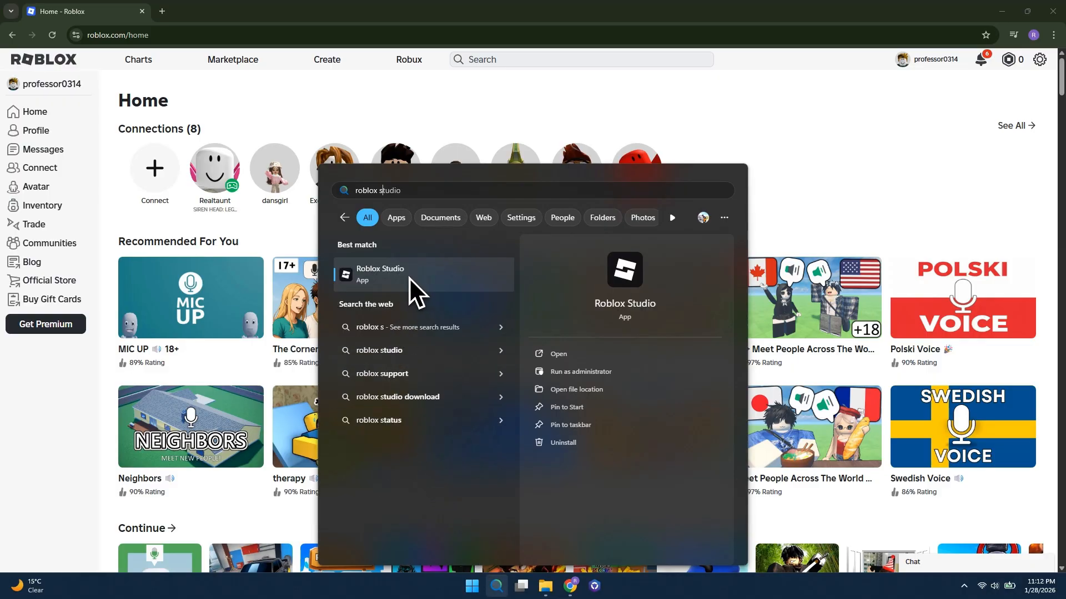
pyautogui.click(699, 138)
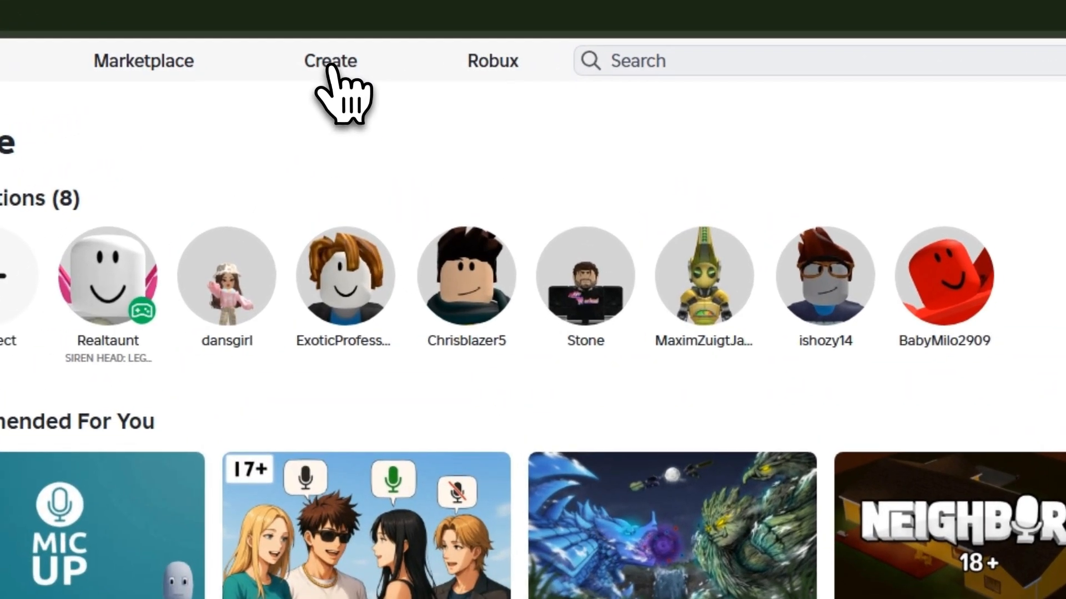
# Open the Roblox Creator Hub and go to the Studio page in its learning documentation
pyautogui.click(329, 66)
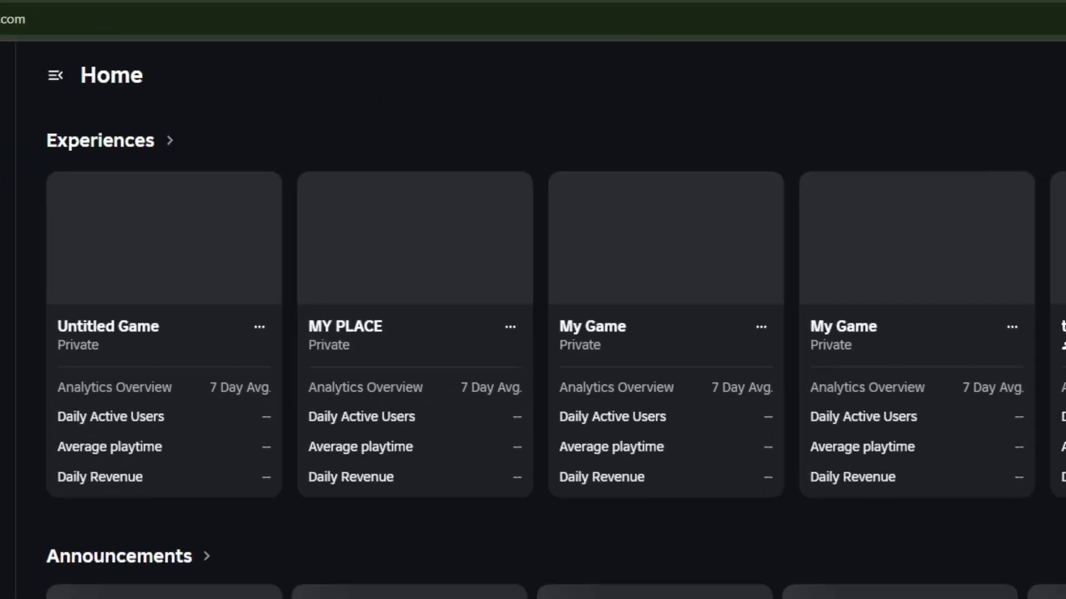
pyautogui.scroll(-4, 621, 336)
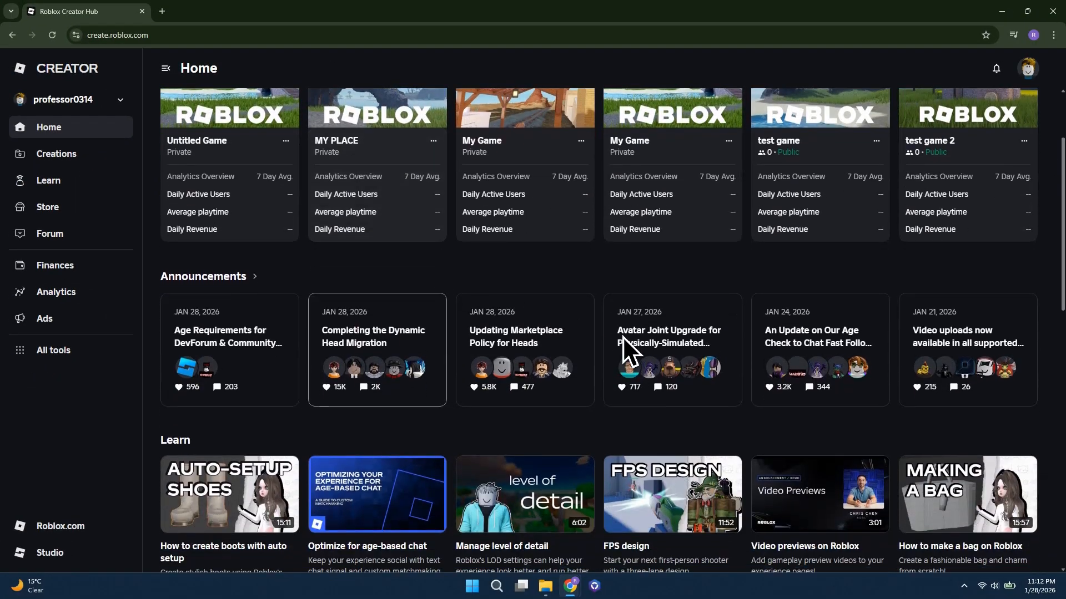
pyautogui.scroll(4, 451, 451)
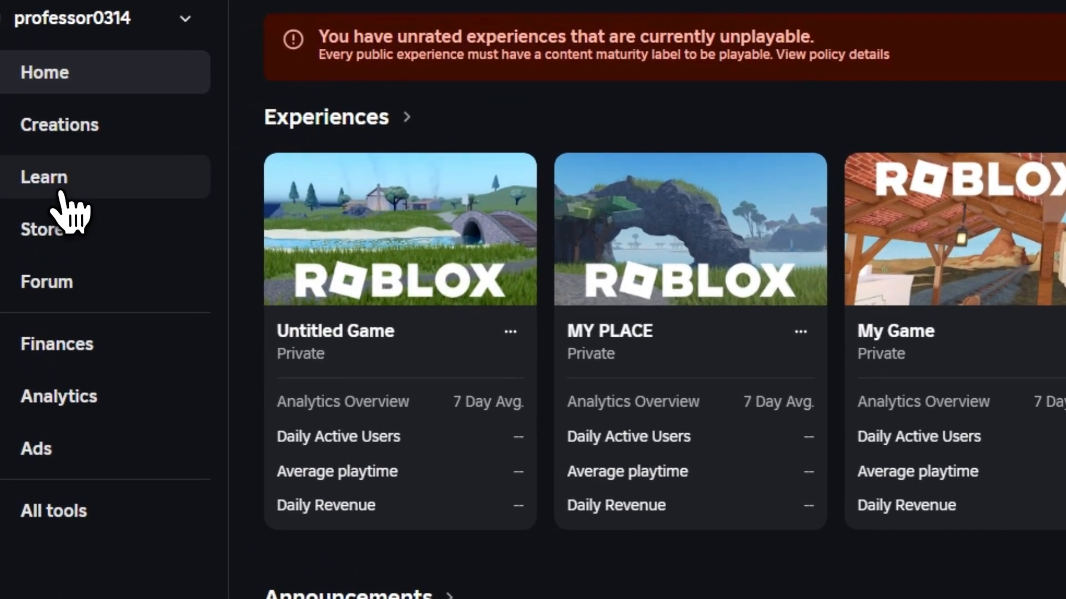
pyautogui.click(55, 187)
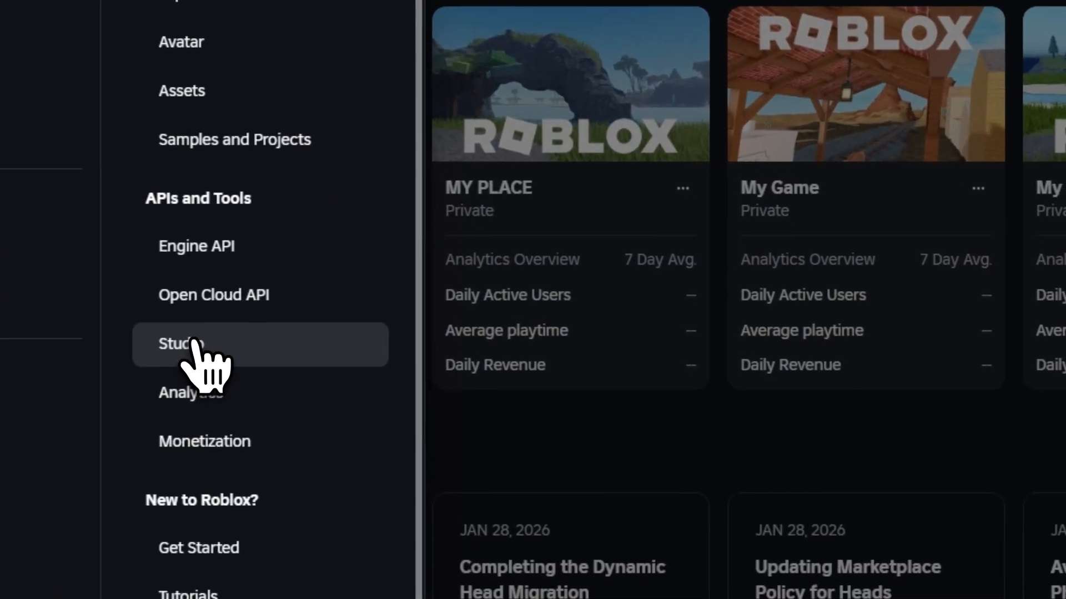
pyautogui.click(325, 493)
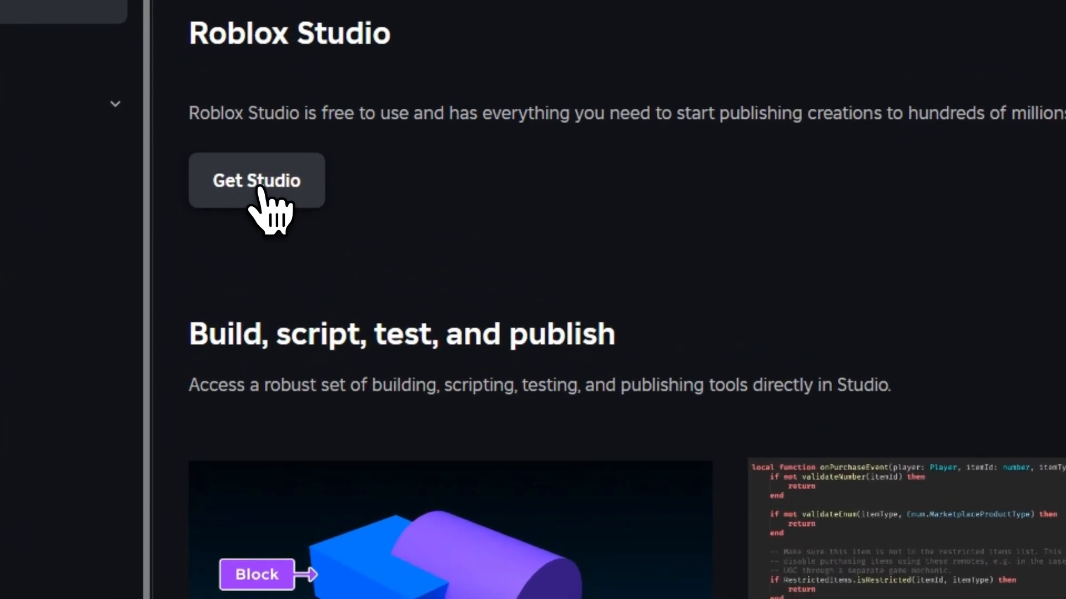
# Download the Roblox Studio installer from the Studio setup page and run it
pyautogui.click(259, 185)
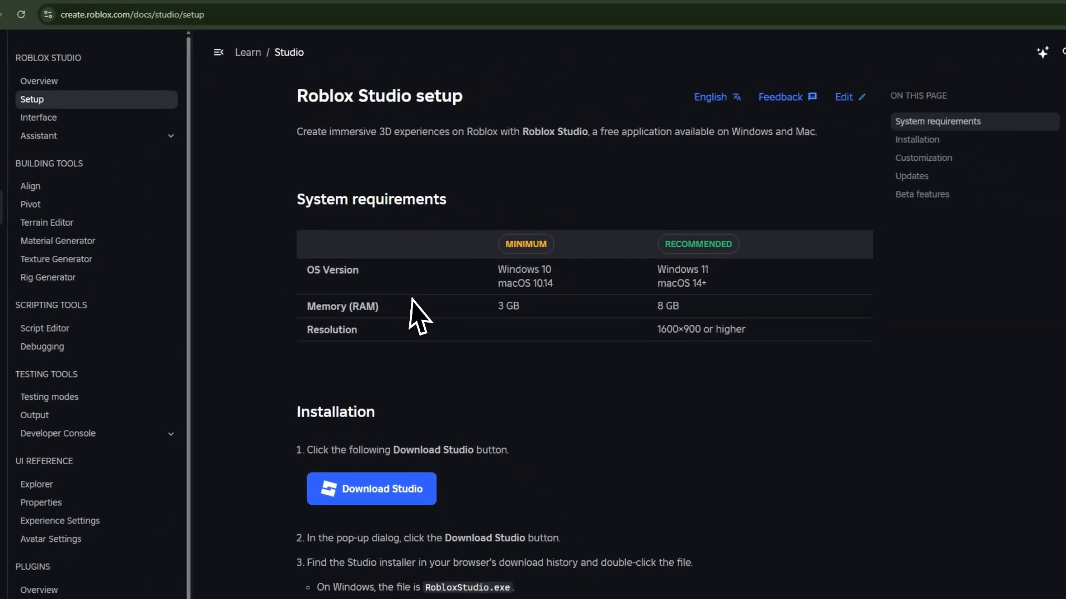
pyautogui.scroll(-4, 521, 466)
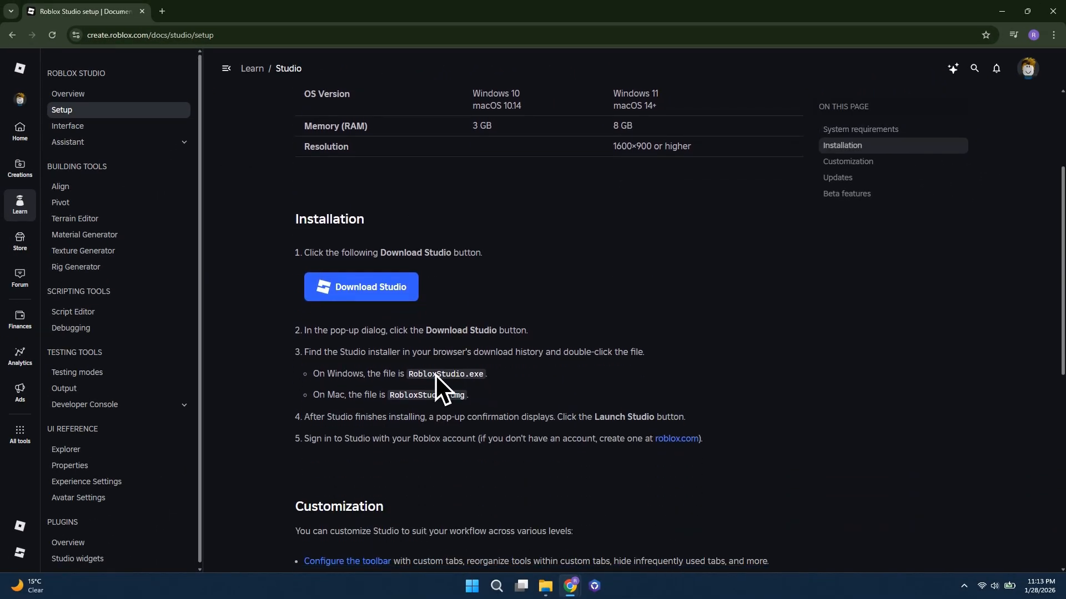
pyautogui.click(356, 293)
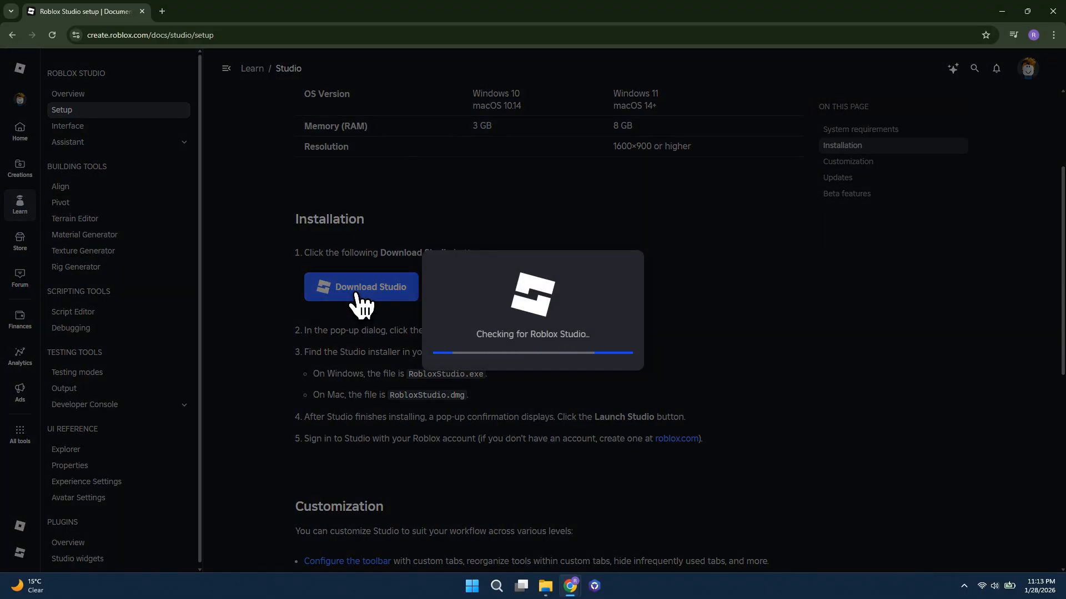
pyautogui.click(632, 134)
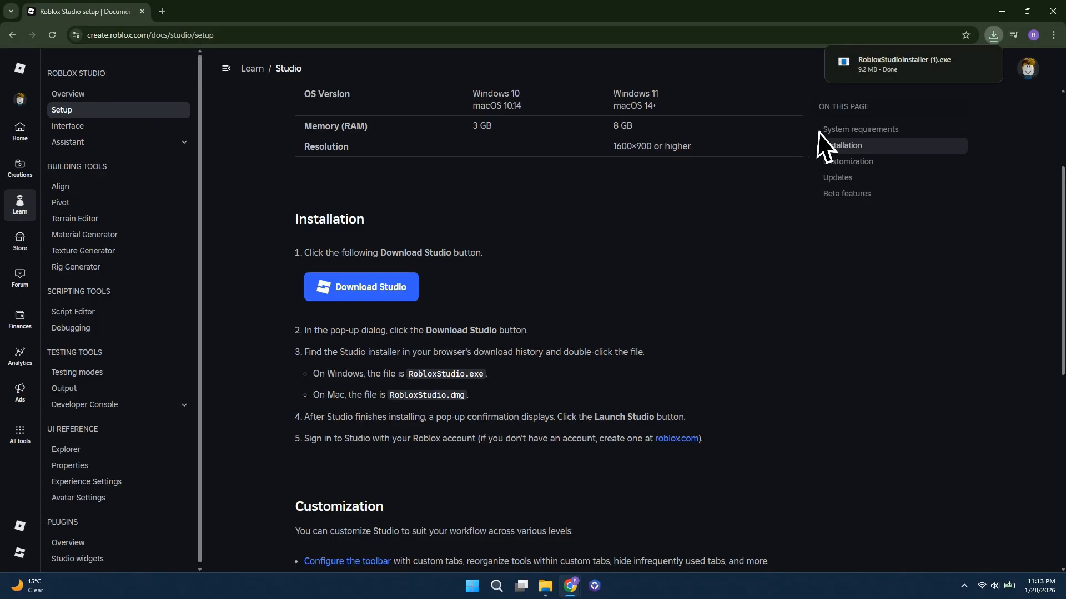
pyautogui.click(891, 78)
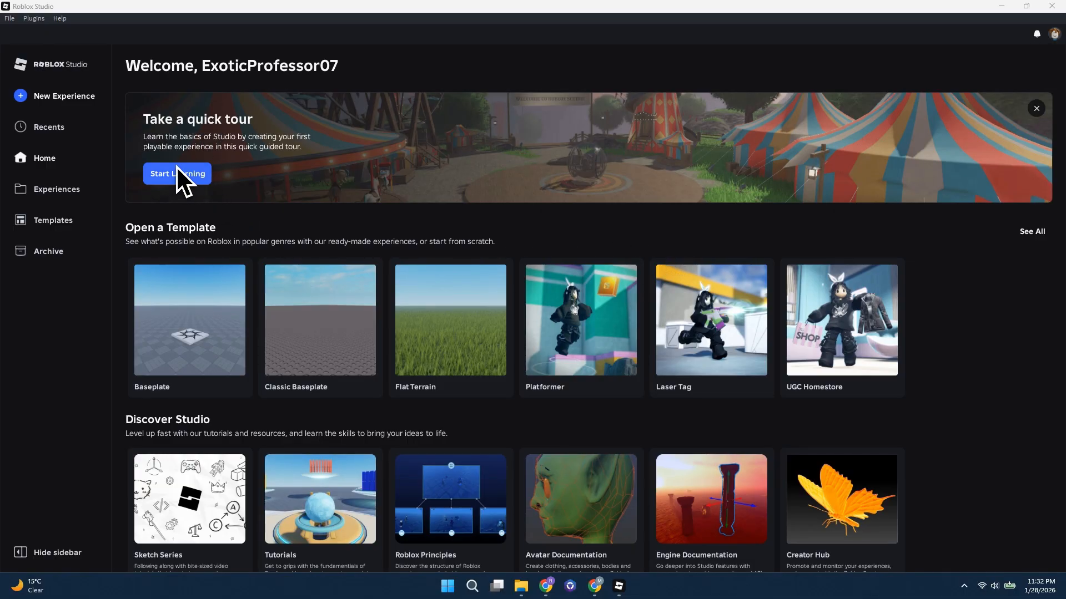
# Create a new place in Roblox Studio from the Classic Obby template
pyautogui.scroll(-1, 317, 233)
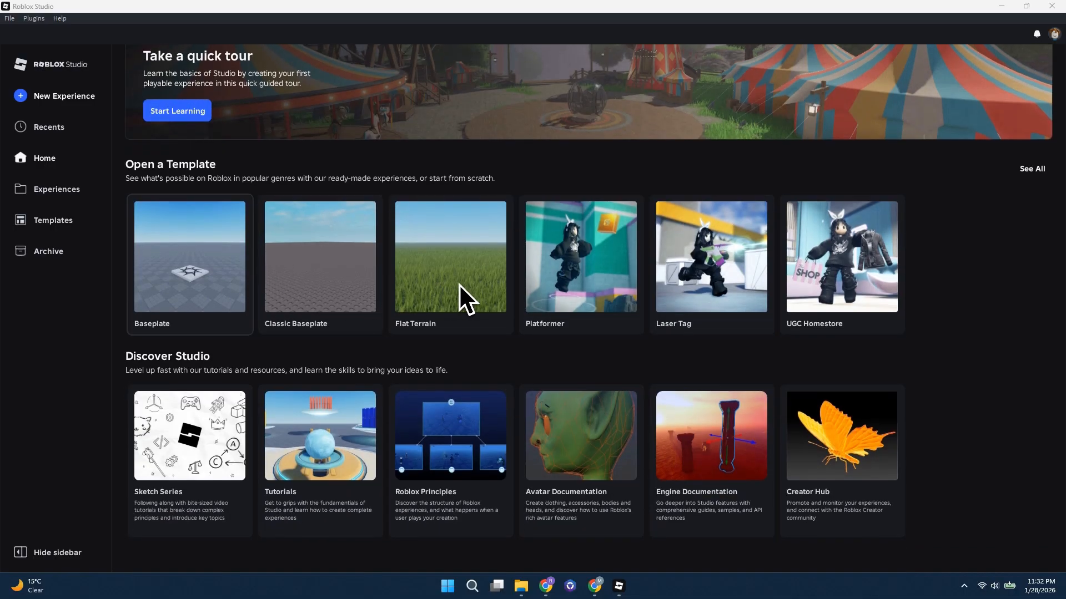
pyautogui.click(187, 286)
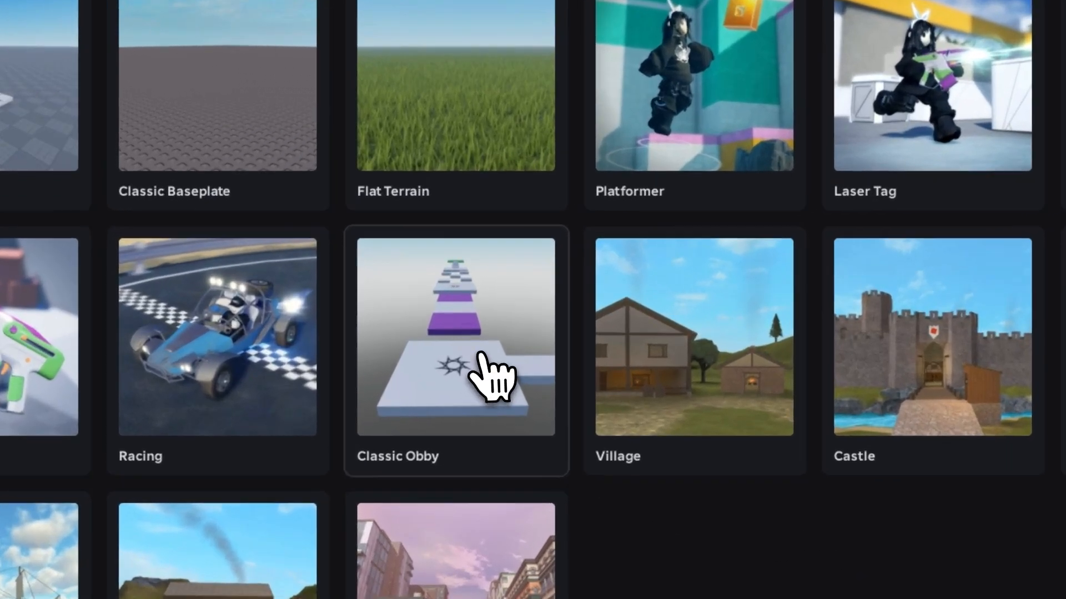
pyautogui.click(472, 347)
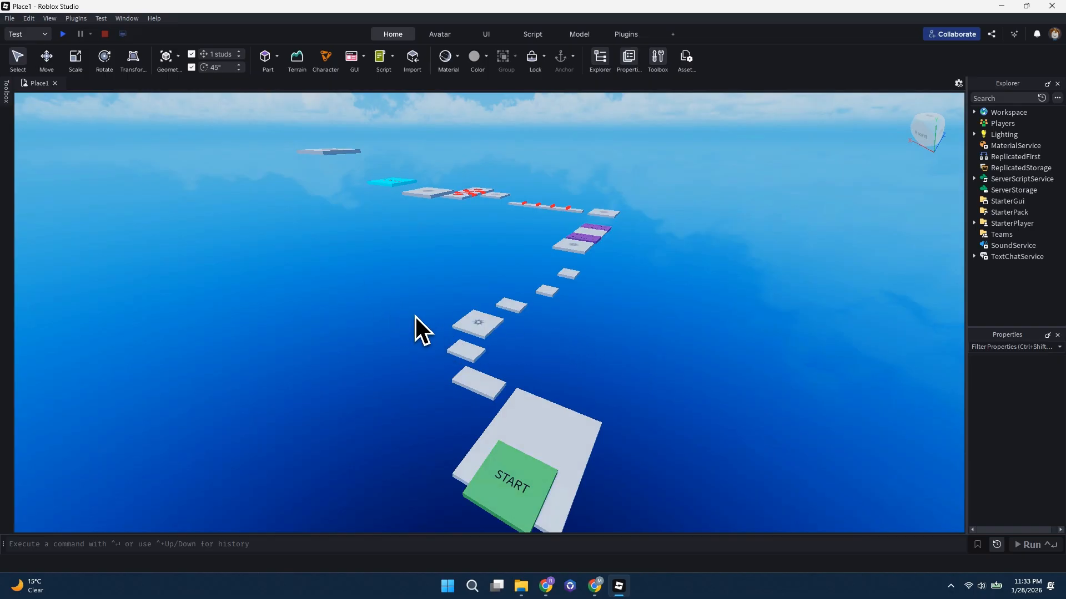
# Examine the obby course in the 3D viewport from different angles and distances
pyautogui.moveTo(415, 316); pyautogui.dragTo(441, 339, button='right')
pyautogui.rightClick(417, 320)
pyautogui.click(385, 321)
pyautogui.scroll(2, 441, 335)
pyautogui.scroll(-7, 441, 336)
pyautogui.scroll(2, 441, 335)
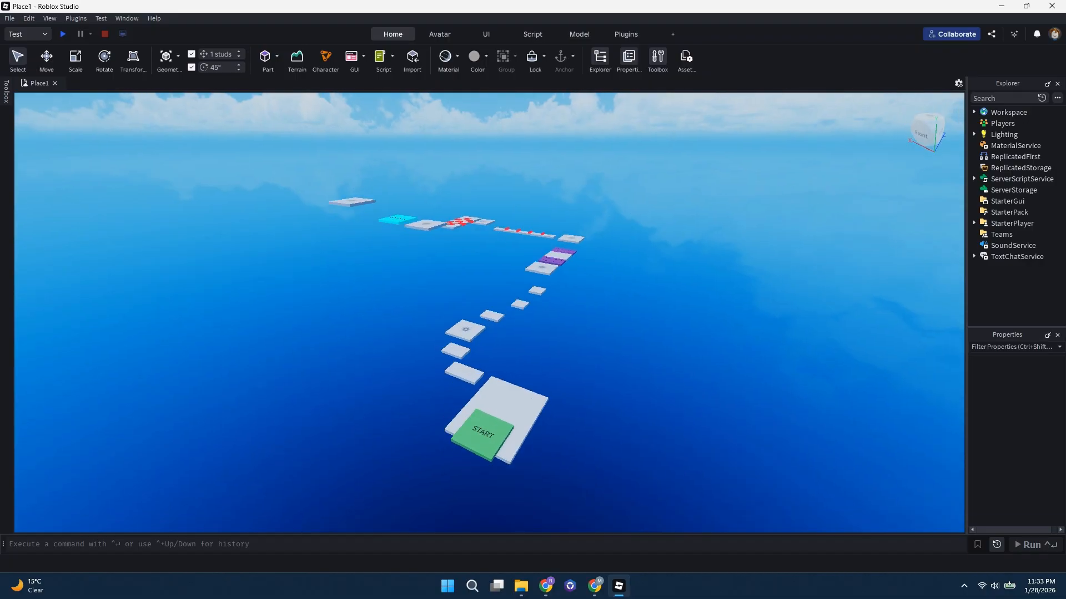
pyautogui.scroll(2, 418, 281)
pyautogui.moveTo(418, 281); pyautogui.dragTo(417, 279, button='right')
pyautogui.moveTo(416, 278); pyautogui.dragTo(395, 238)
pyautogui.scroll(3, 395, 238)
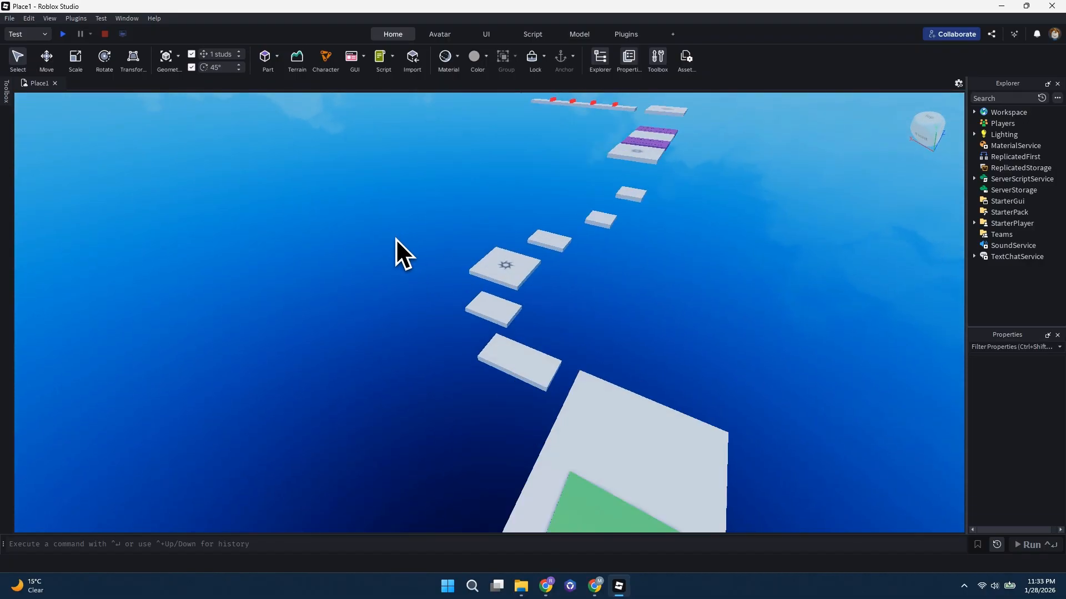
pyautogui.scroll(-4, 395, 238)
pyautogui.moveTo(395, 239); pyautogui.dragTo(414, 255, button='right')
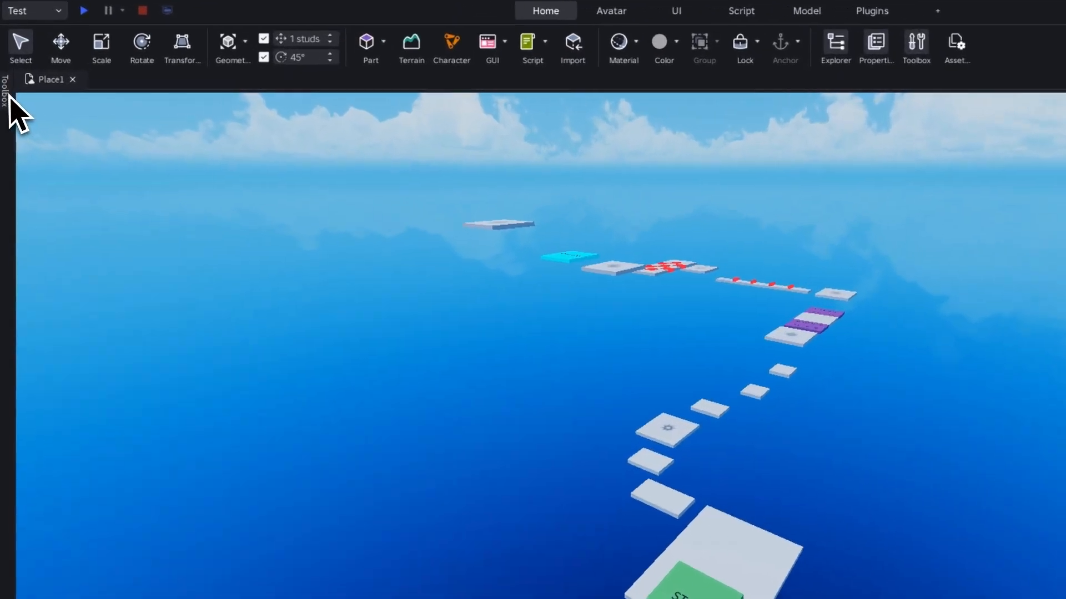
# Look over the basic part shapes and browse the Structure category of the Toolbox models
pyautogui.click(8, 92)
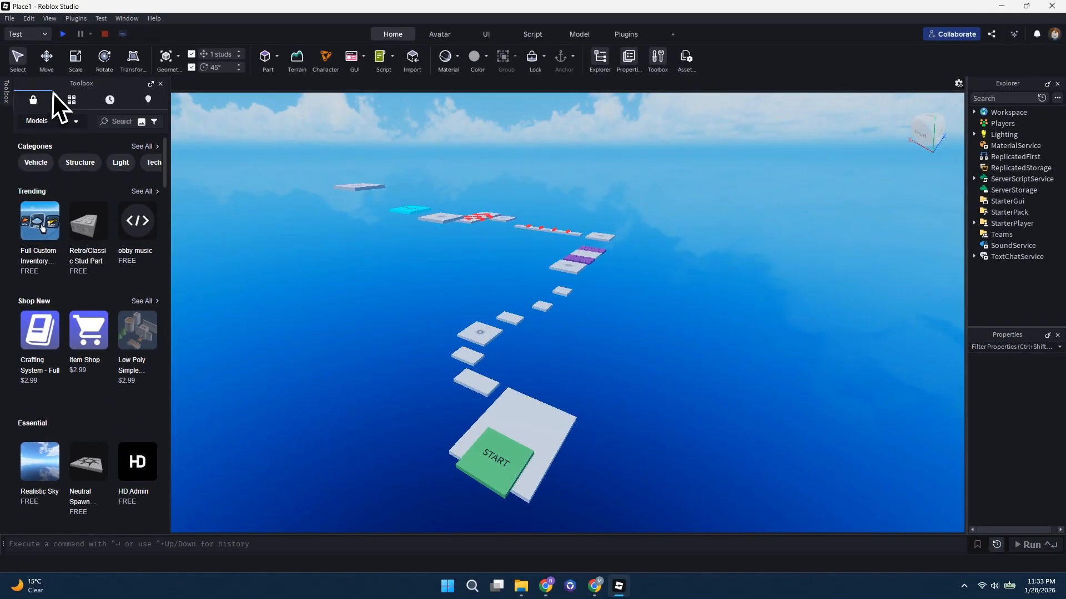
pyautogui.click(276, 58)
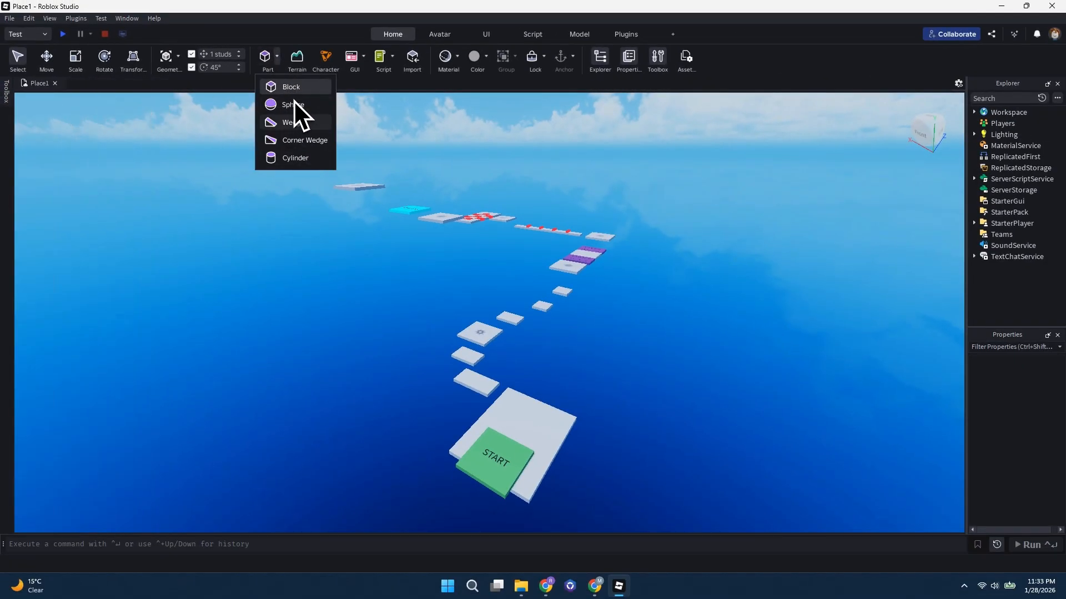
pyautogui.click(4, 95)
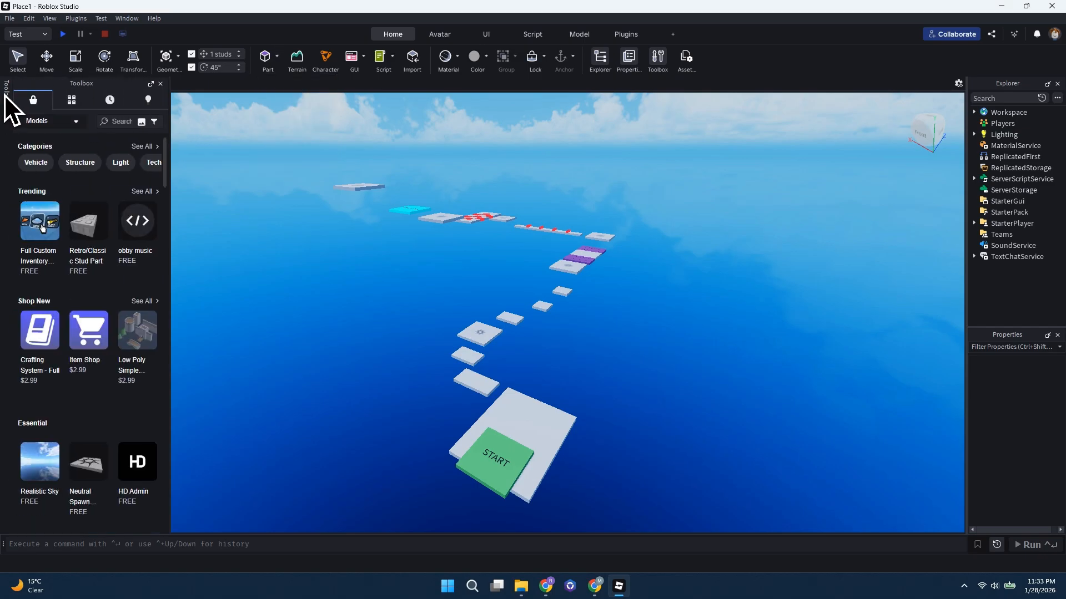
pyautogui.click(79, 162)
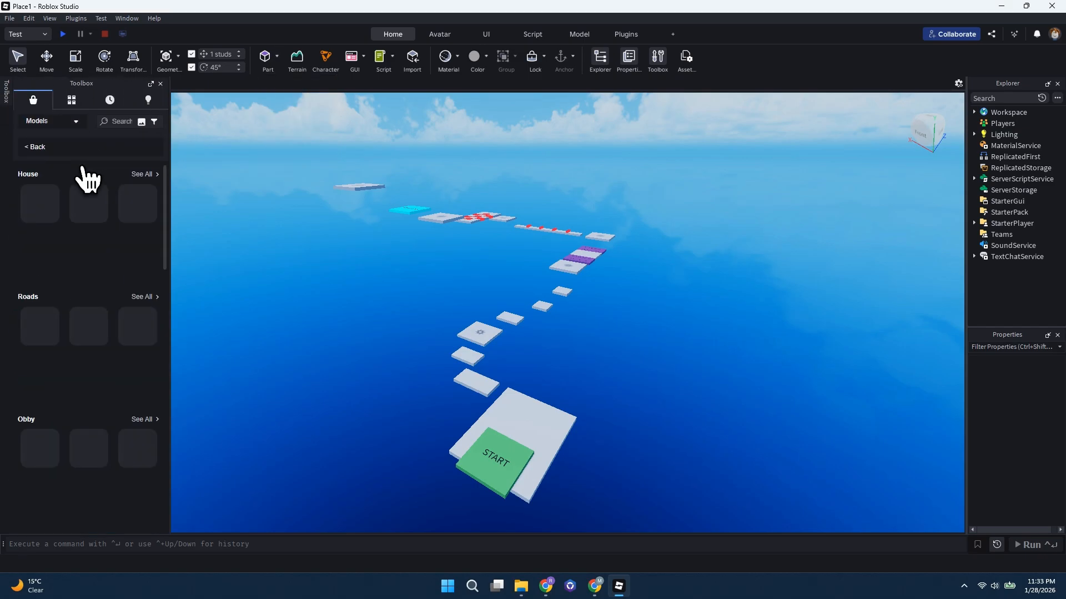
pyautogui.scroll(-2, 89, 272)
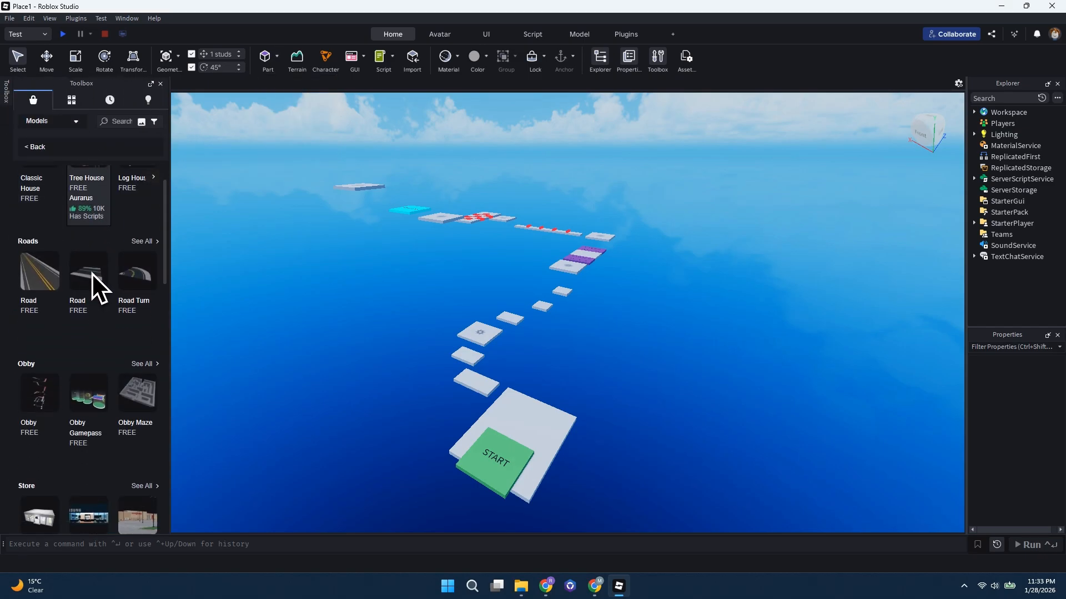
pyautogui.scroll(-7, 81, 283)
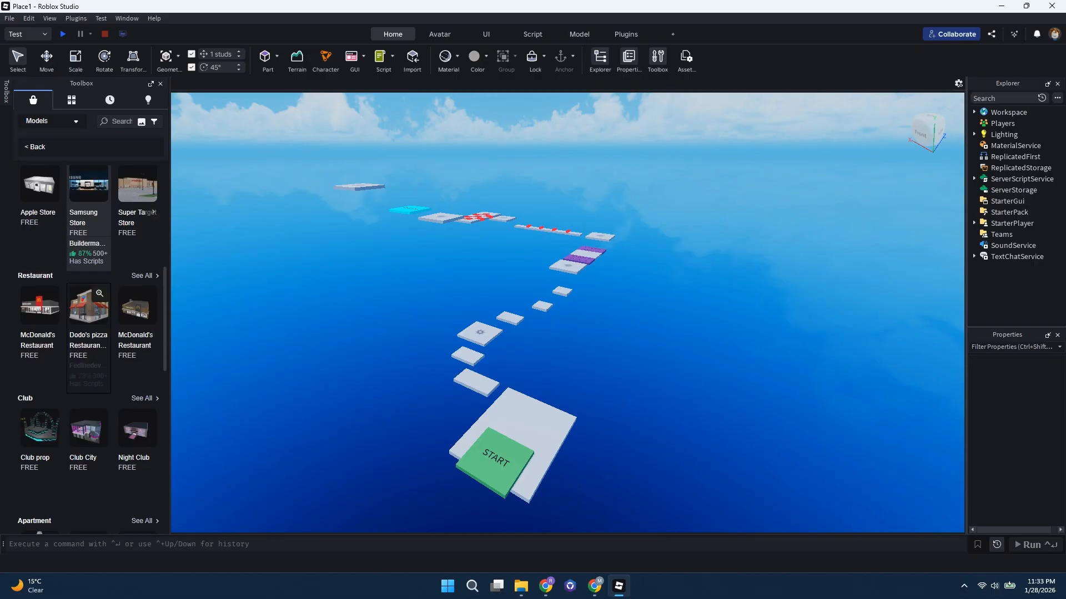
pyautogui.scroll(9, 86, 300)
# Search the Toolbox models for "obby end" and insert the free OBBY END model into the place
pyautogui.click(119, 121)
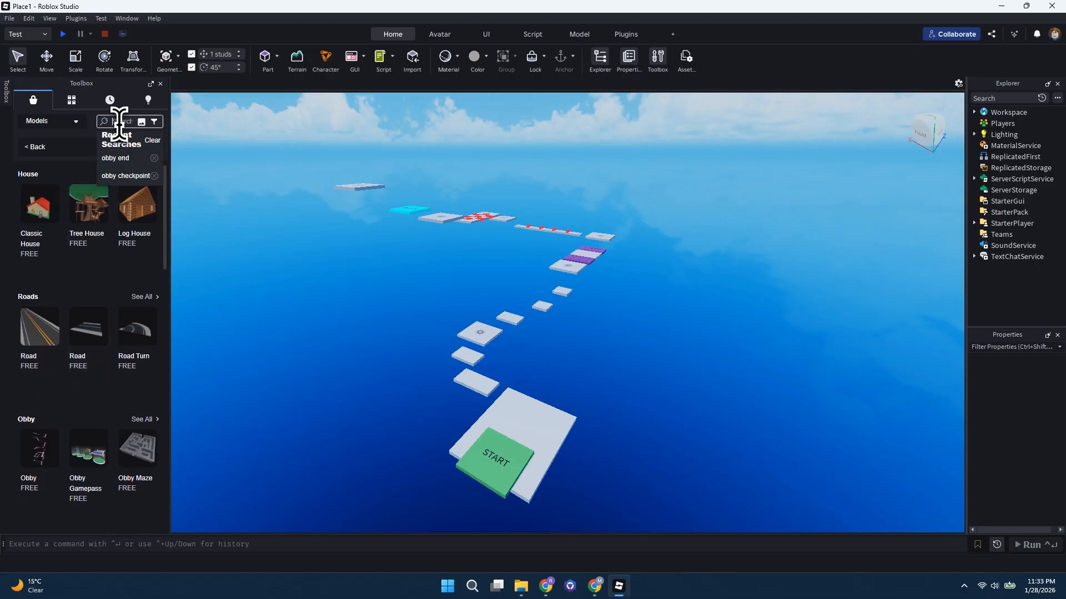
pyautogui.write('obb')
pyautogui.click(116, 192)
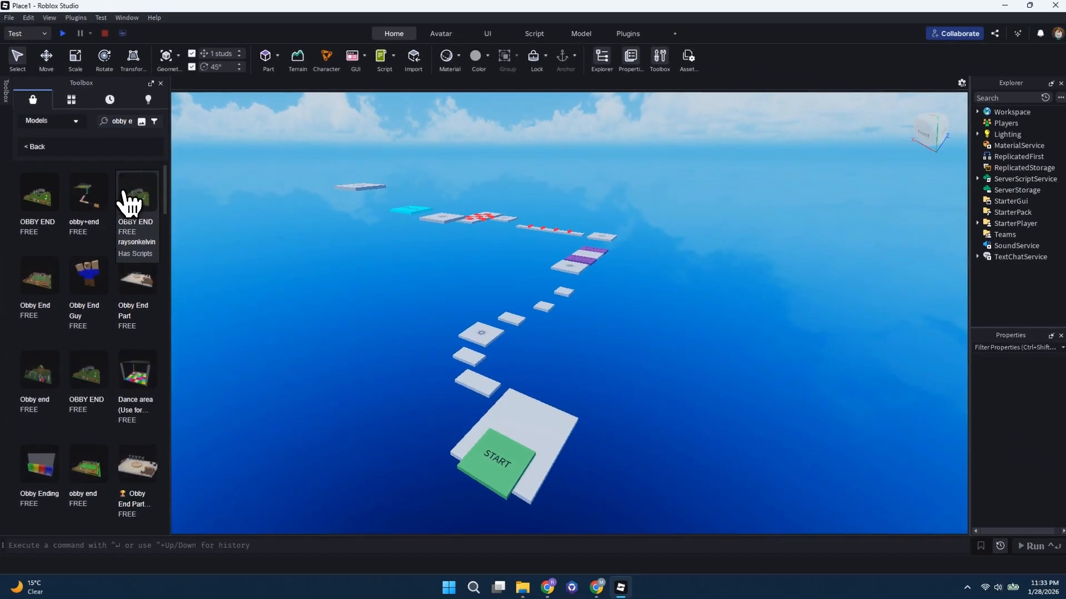
pyautogui.click(43, 225)
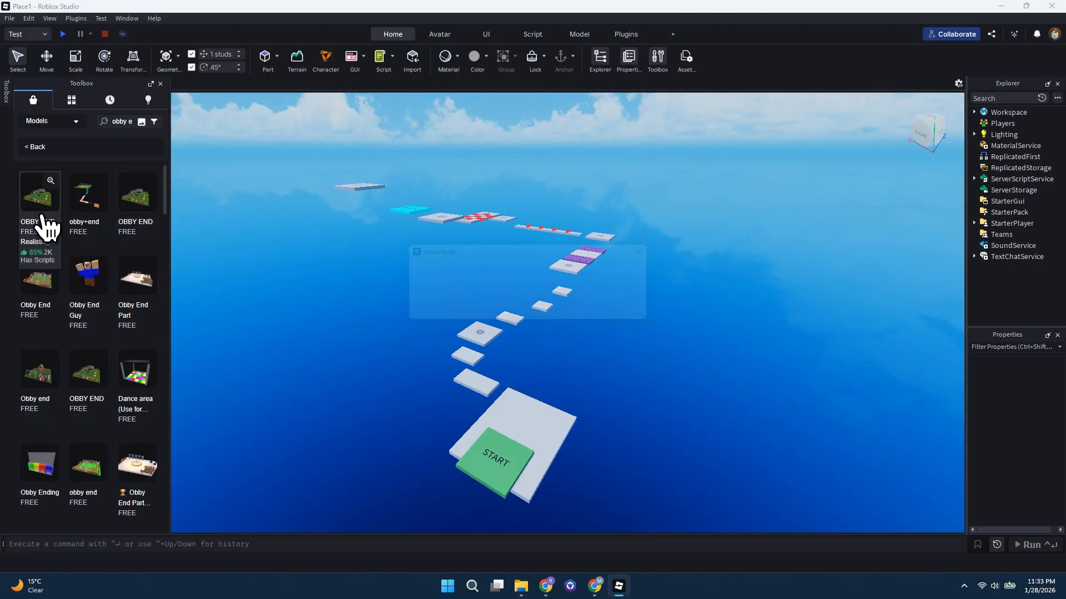
pyautogui.click(640, 315)
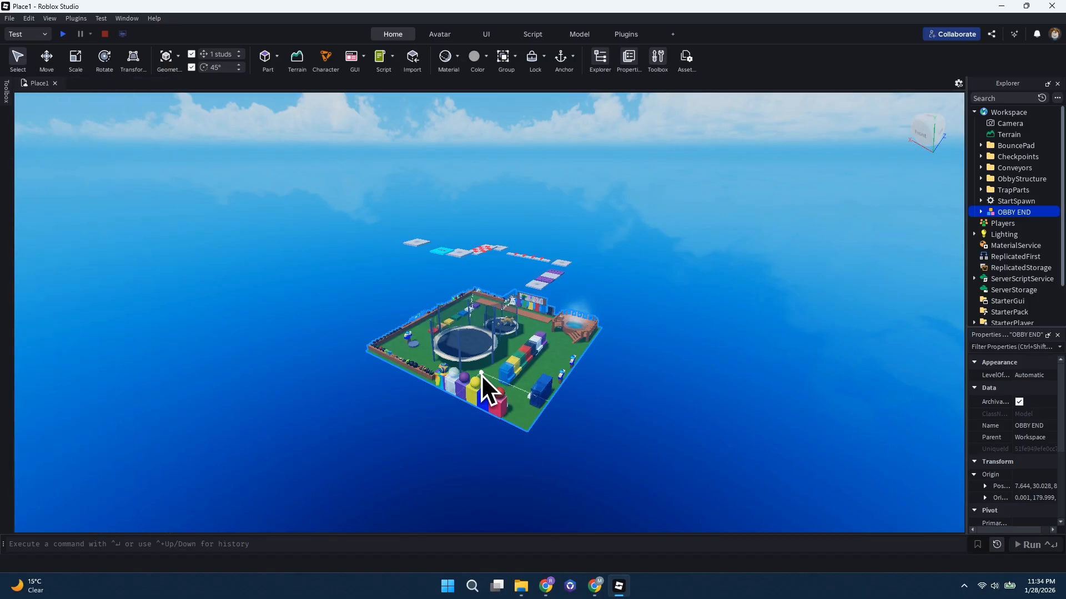
# Move the OBBY END model beside the last platform at the far end of the obby course
pyautogui.click(47, 57)
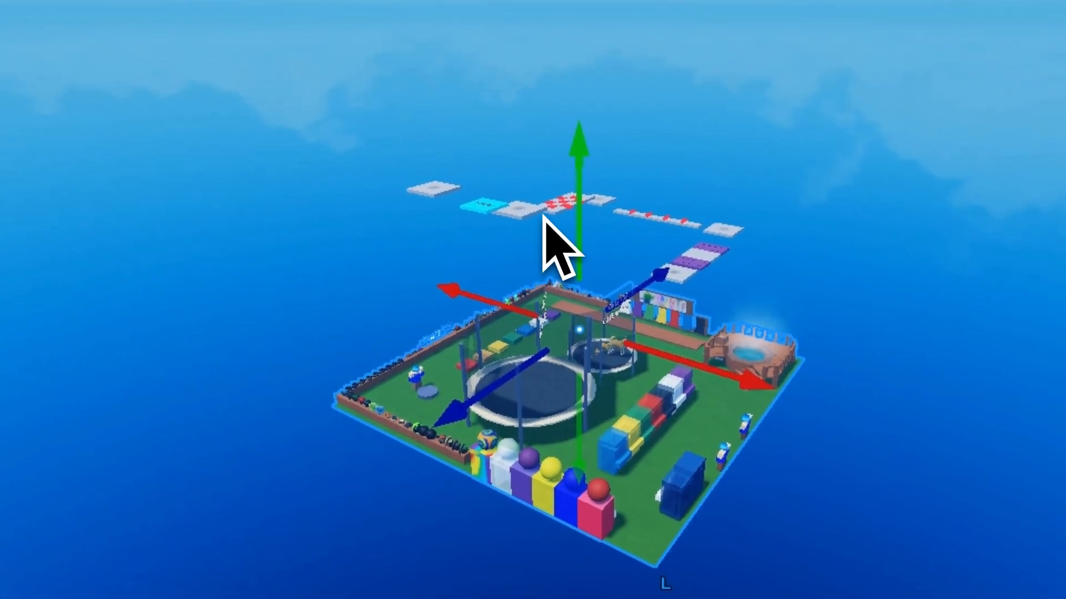
pyautogui.click(500, 161)
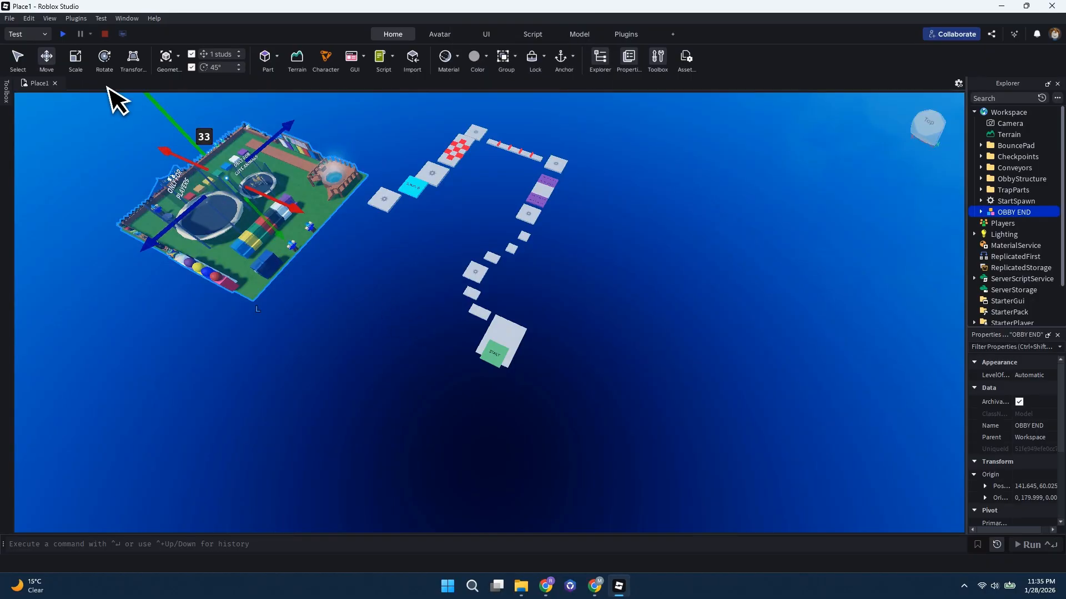
# Preview the Scale, Rotate and Transform handles on the OBBY END model without altering it
pyautogui.click(72, 60)
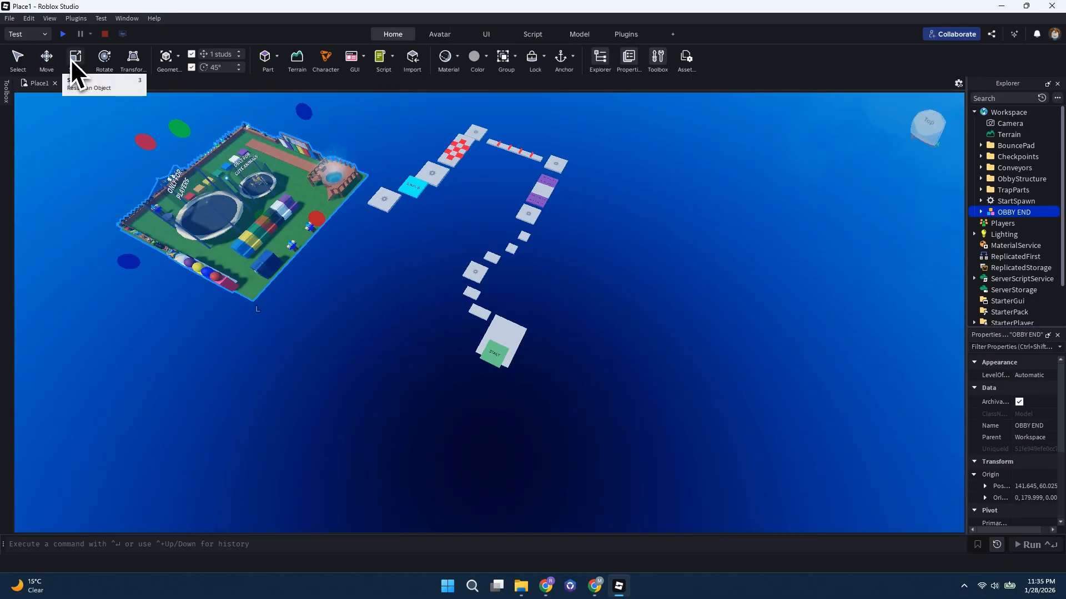
pyautogui.click(105, 64)
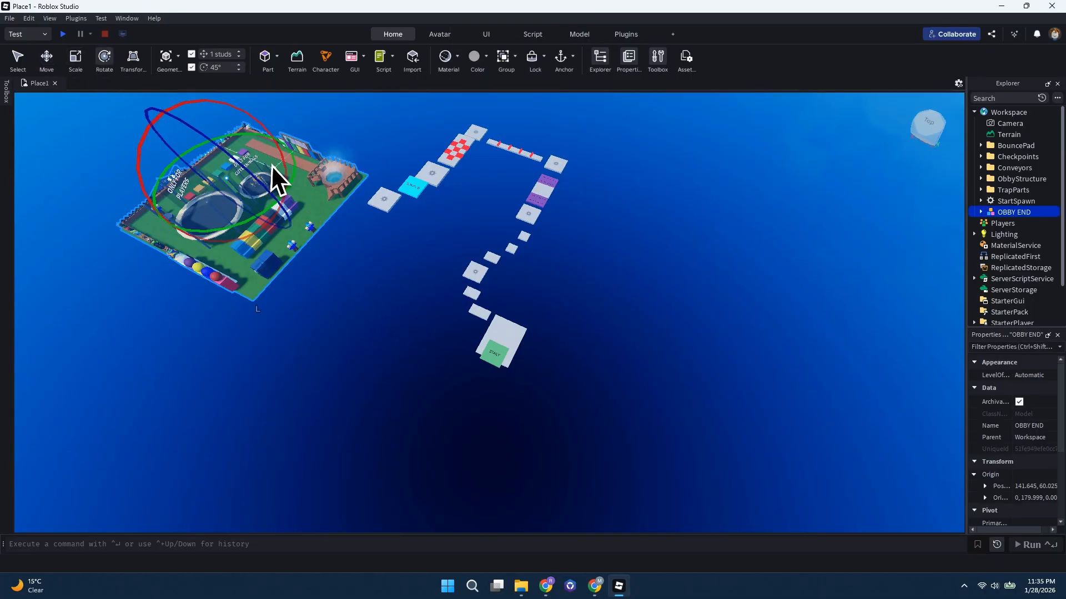
pyautogui.click(136, 64)
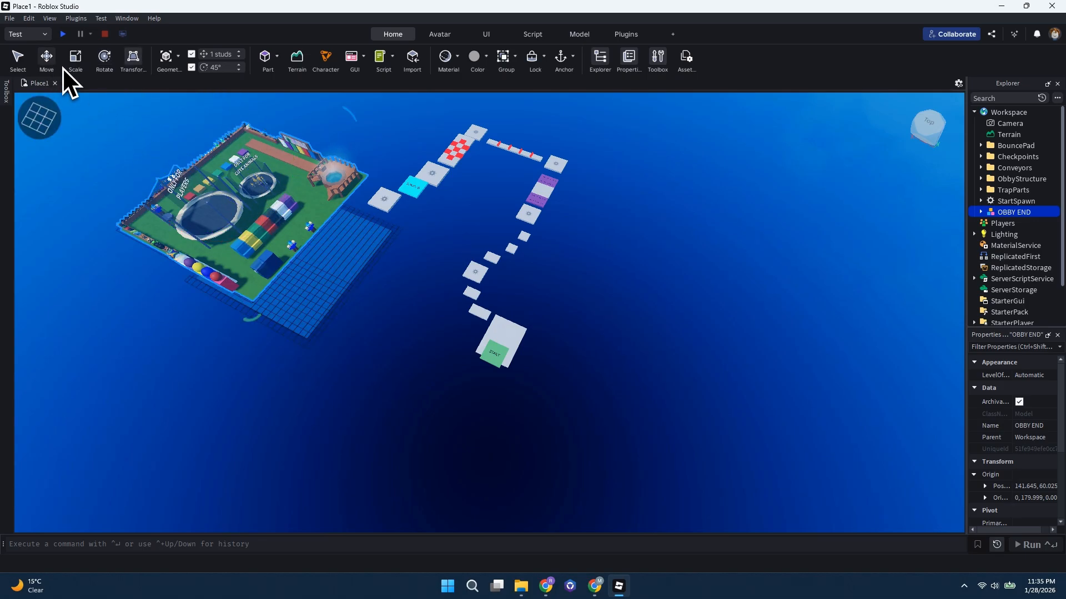
# Insert a Block part and move it beside the small platforms just past the obby's start
pyautogui.click(278, 56)
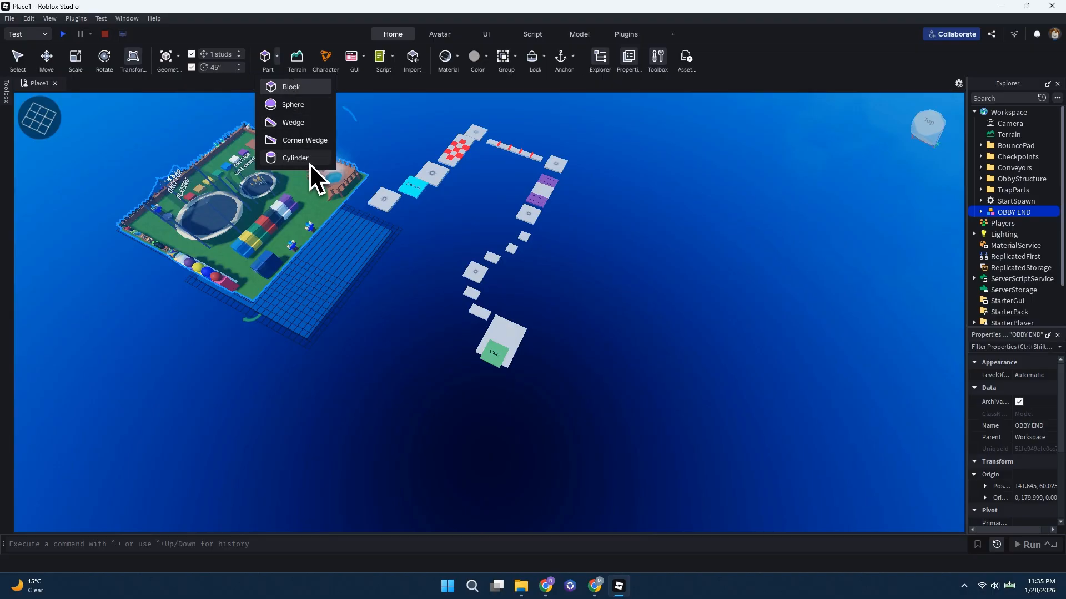
pyautogui.click(291, 87)
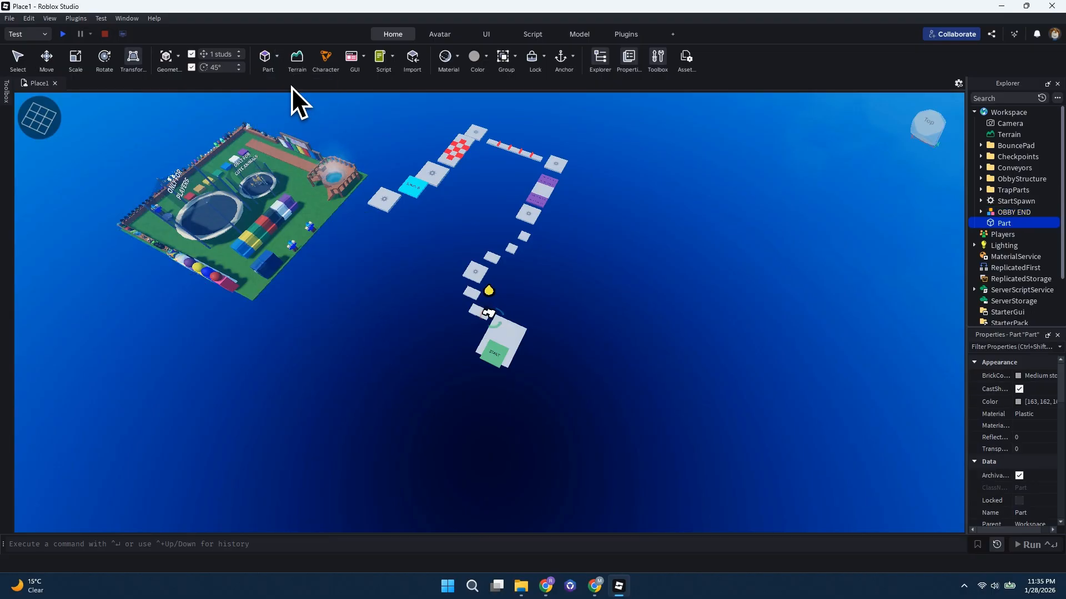
pyautogui.moveTo(488, 318); pyautogui.dragTo(439, 285)
pyautogui.click(47, 56)
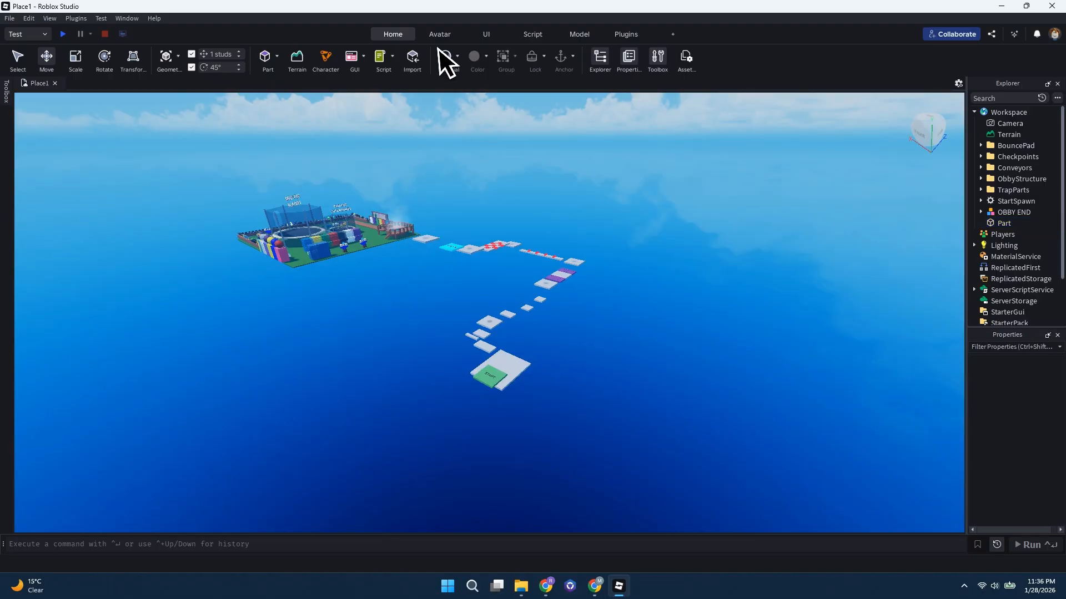
# Look over the Avatar, UI, Script, Model and Plugins toolsets
pyautogui.click(436, 38)
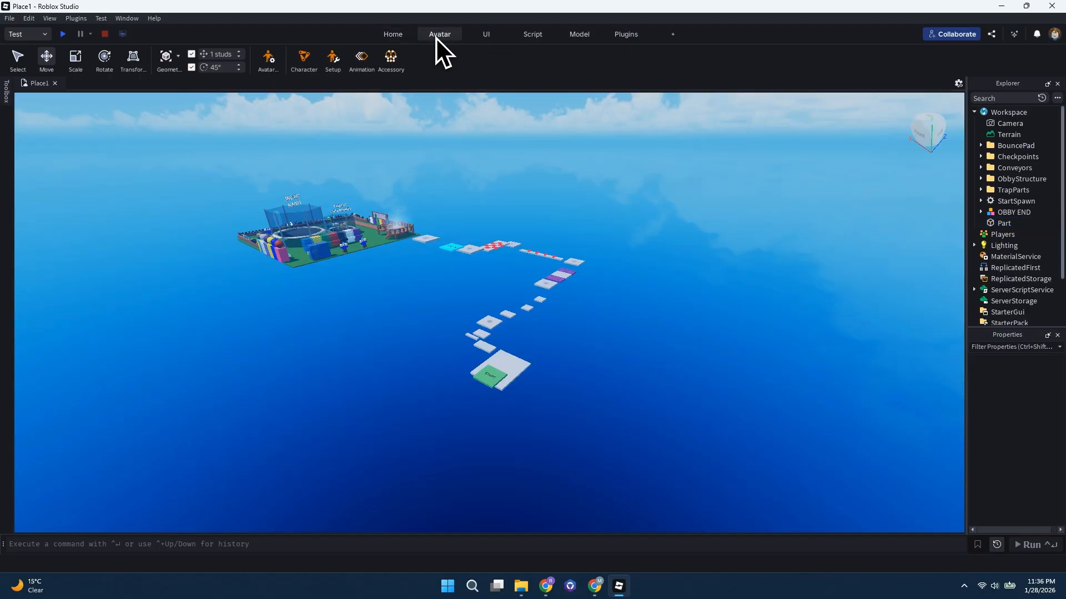
pyautogui.click(488, 37)
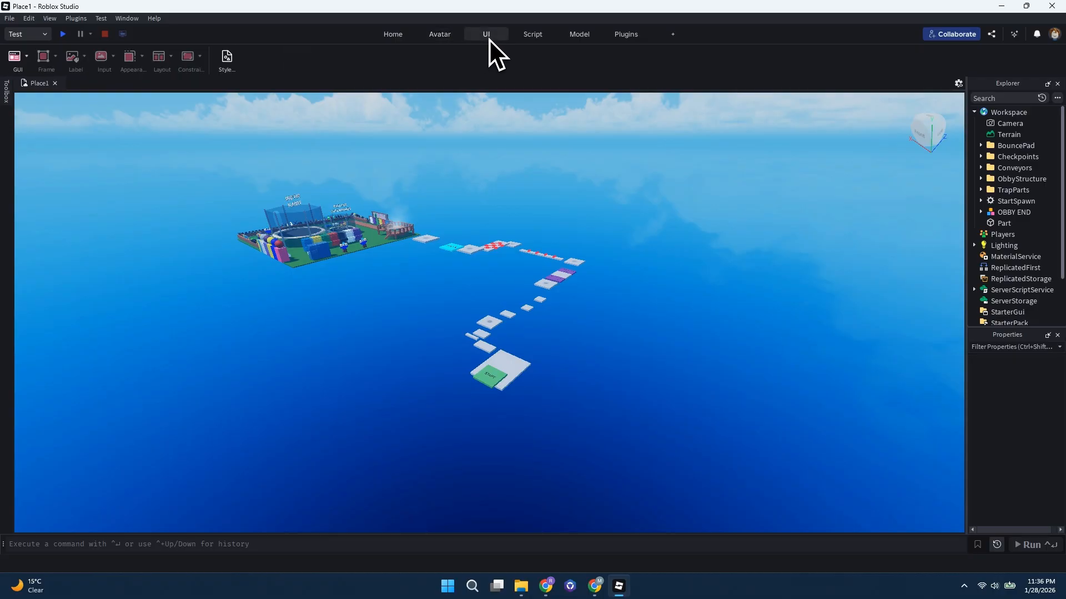
pyautogui.click(521, 34)
pyautogui.click(580, 35)
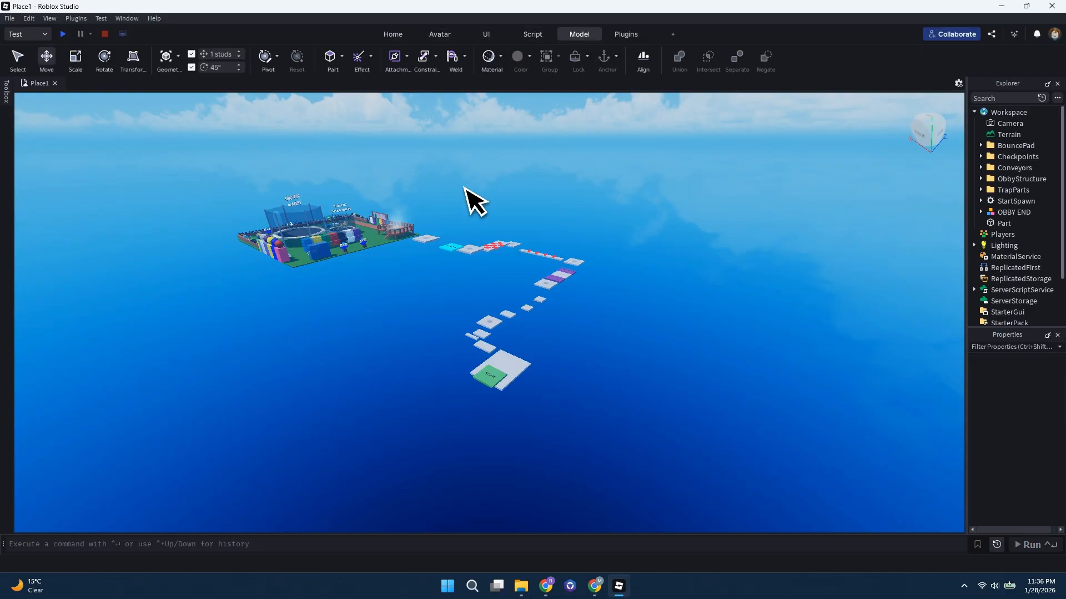
pyautogui.click(624, 35)
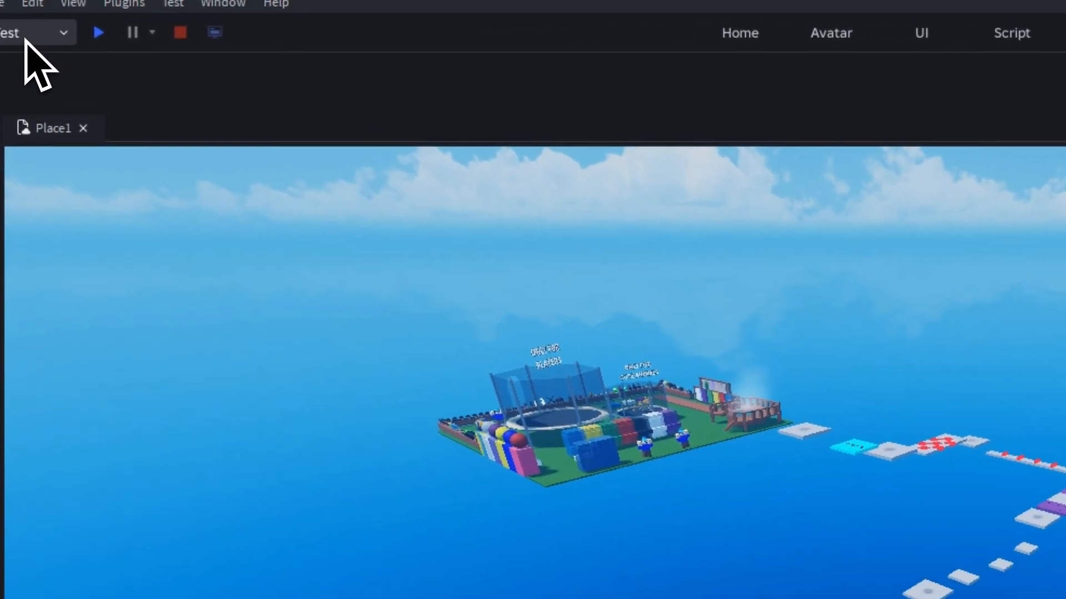
# Playtest the obby in Test mode, walk the character forward across the start platform, and stop the test
pyautogui.click(34, 35)
pyautogui.click(19, 64)
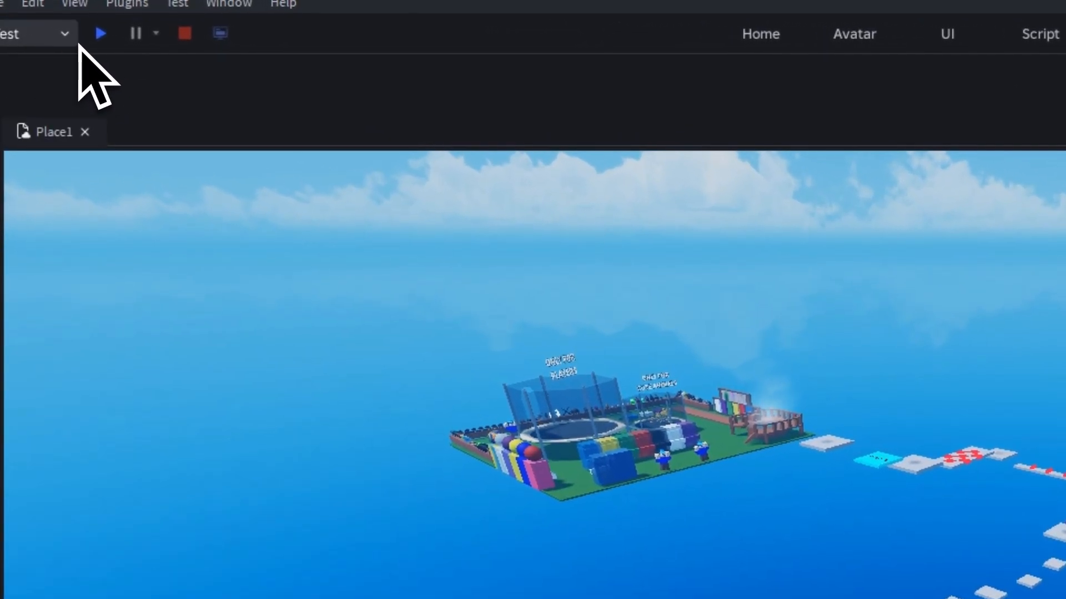
pyautogui.click(98, 33)
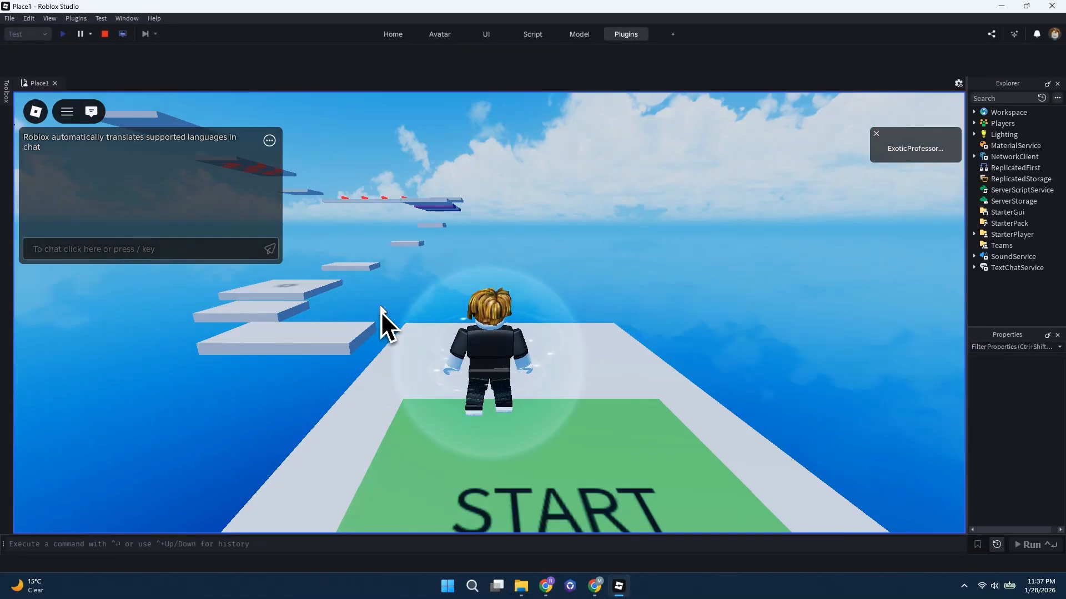
pyautogui.press('w')
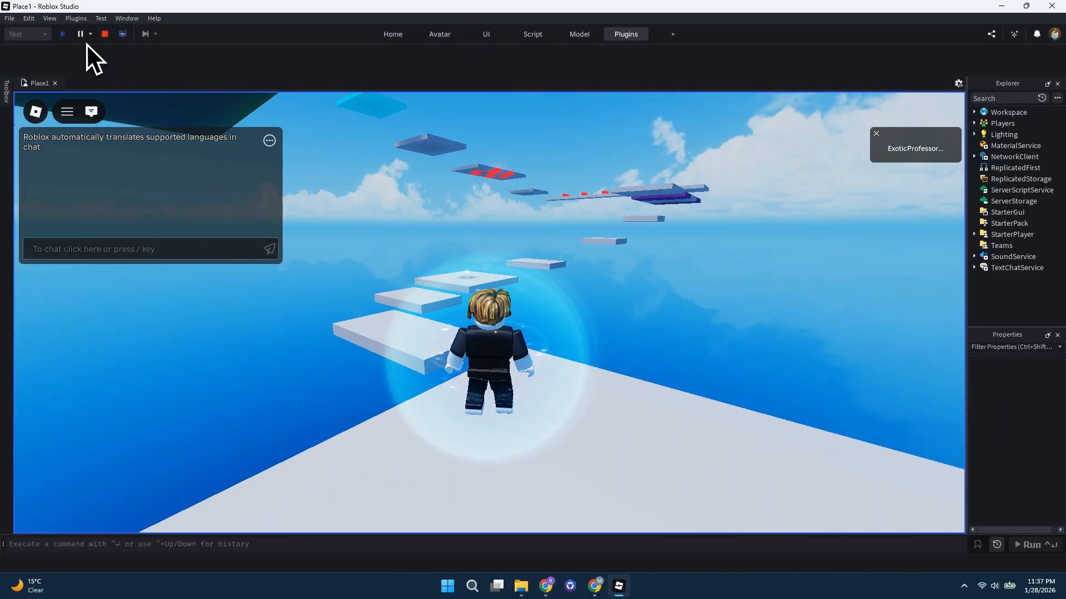
pyautogui.click(101, 35)
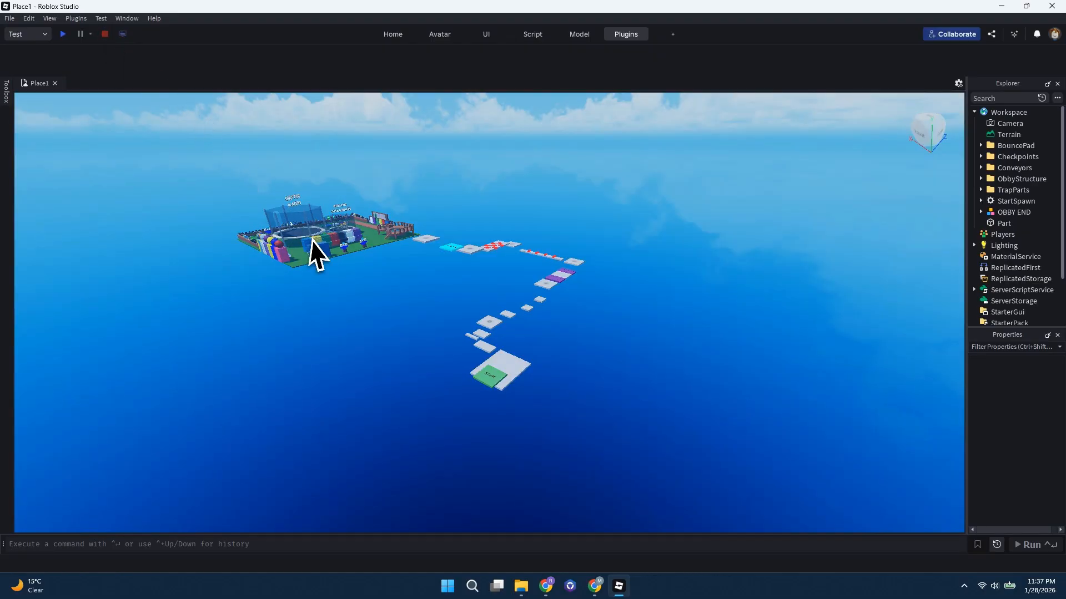
# Start saving the place to Roblox as a new experience
pyautogui.scroll(2, 368, 321)
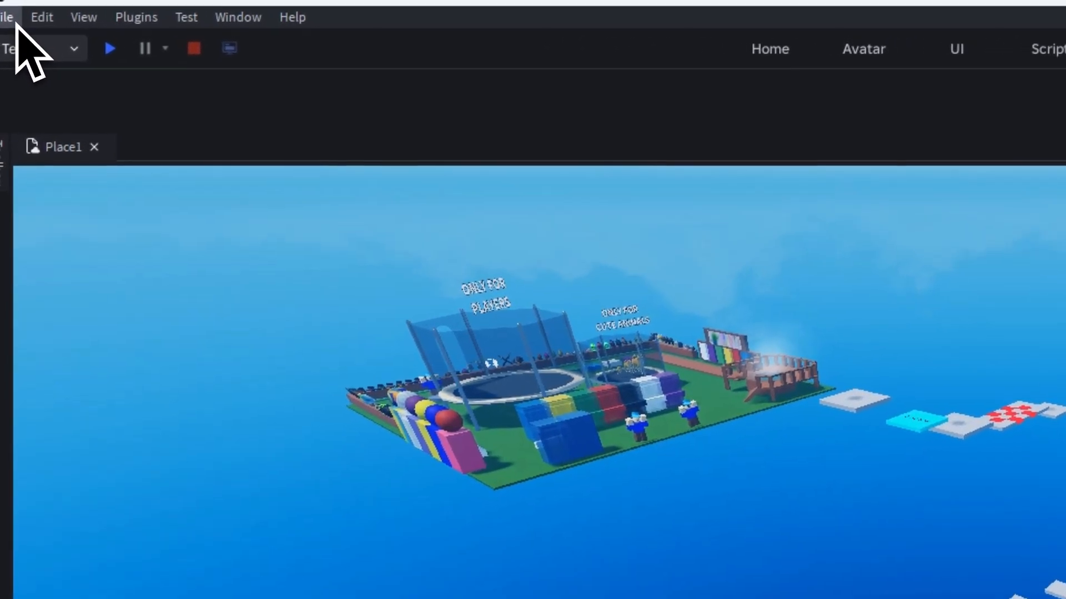
pyautogui.click(14, 18)
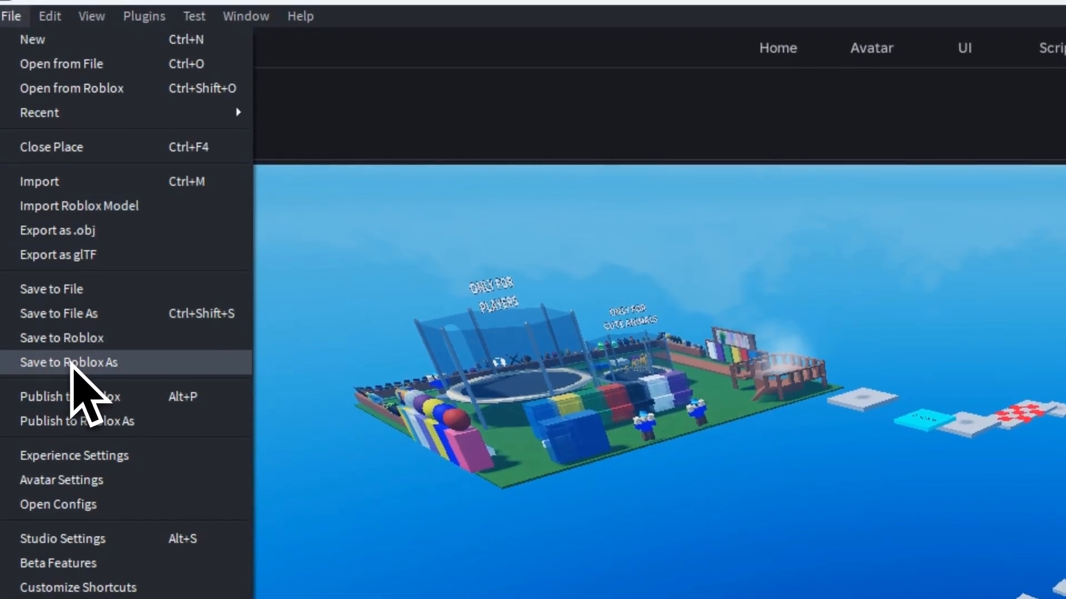
pyautogui.click(80, 367)
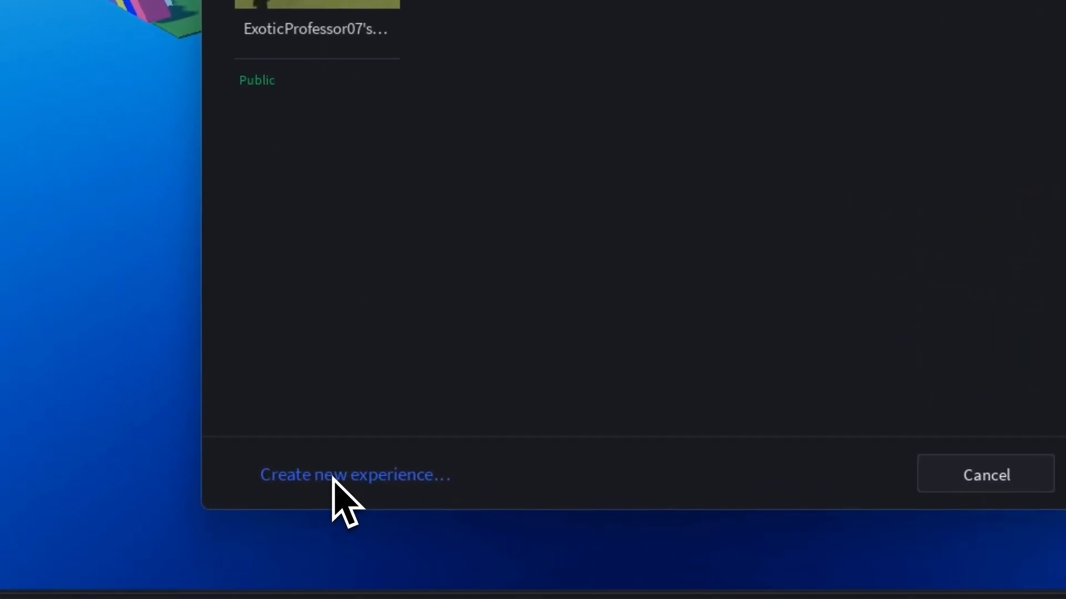
pyautogui.click(332, 476)
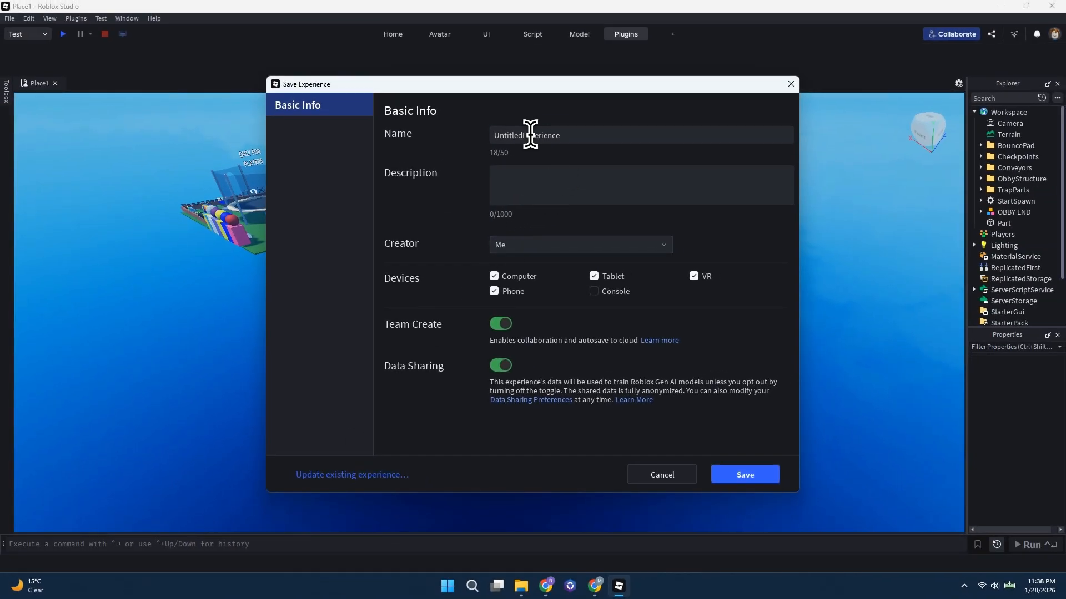
# Save the experience as "Shax Finds" with the description "Made by Shax Finds" and Team Create switched off
pyautogui.doubleClick(531, 134)
pyautogui.write('Shax Finds')
pyautogui.click(542, 185)
pyautogui.write('Made by')
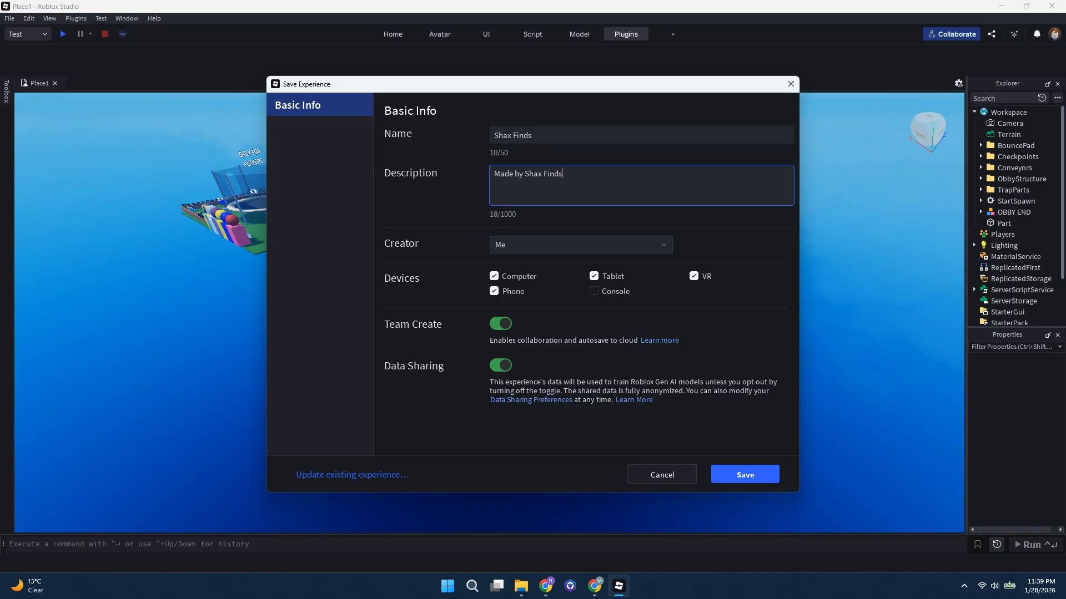
pyautogui.click(501, 324)
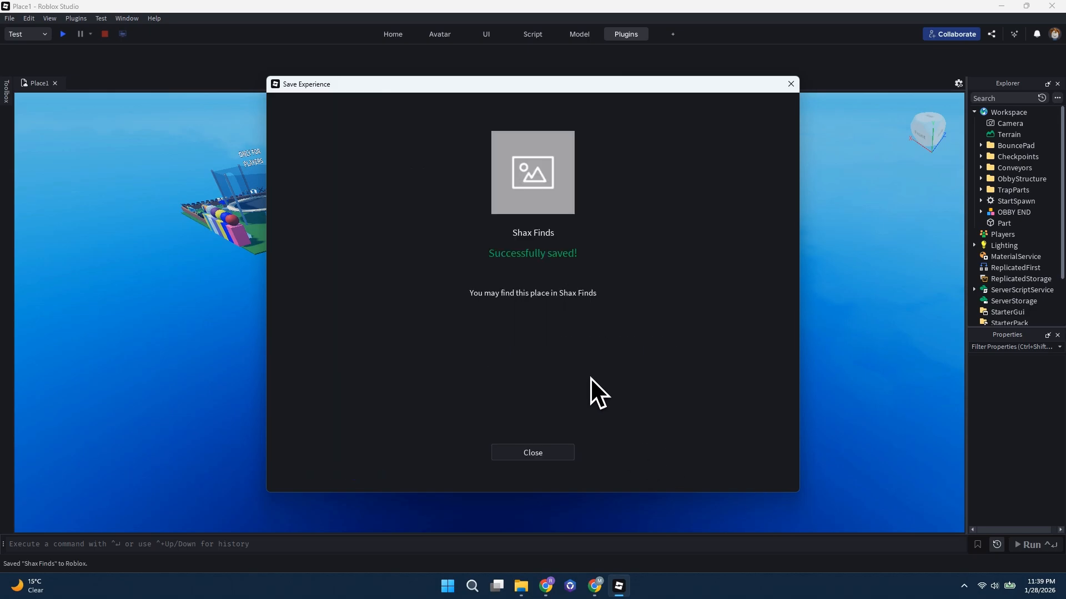
pyautogui.click(541, 450)
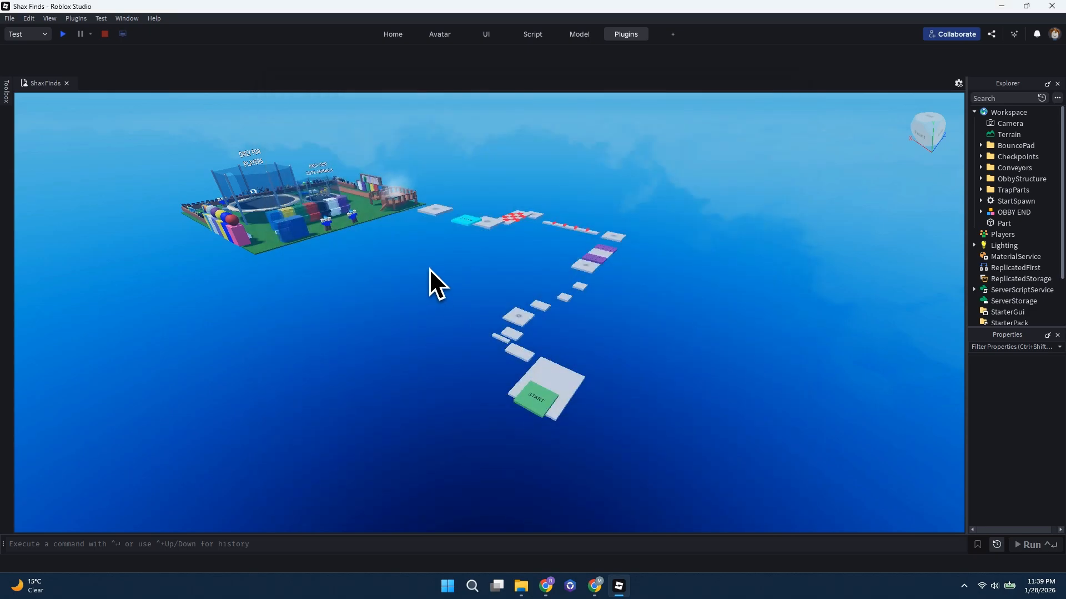
# Publish the Shax Finds place to Roblox
pyautogui.click(10, 19)
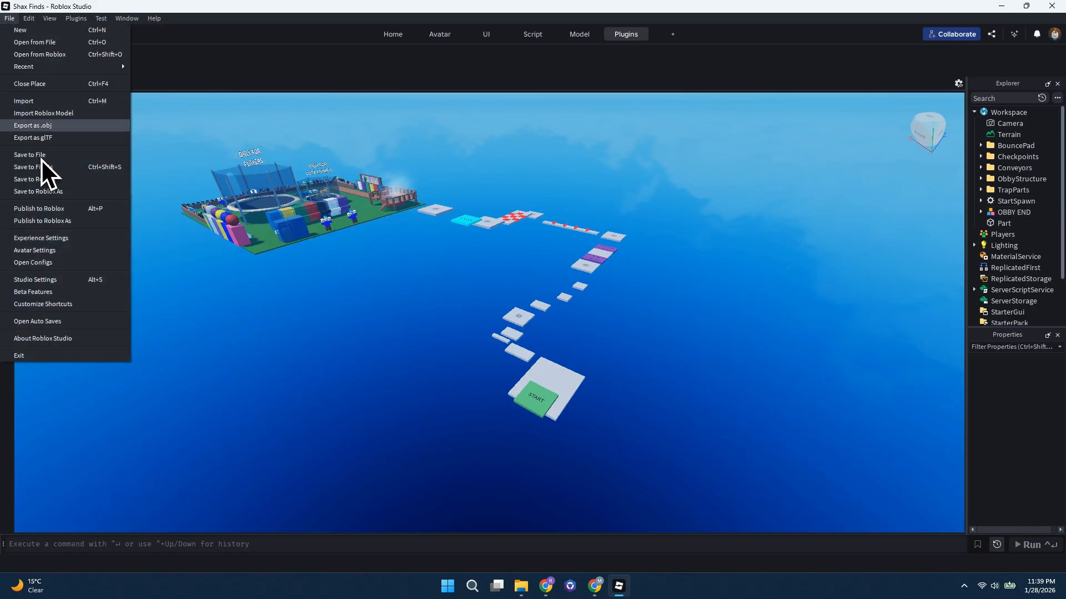
pyautogui.click(48, 209)
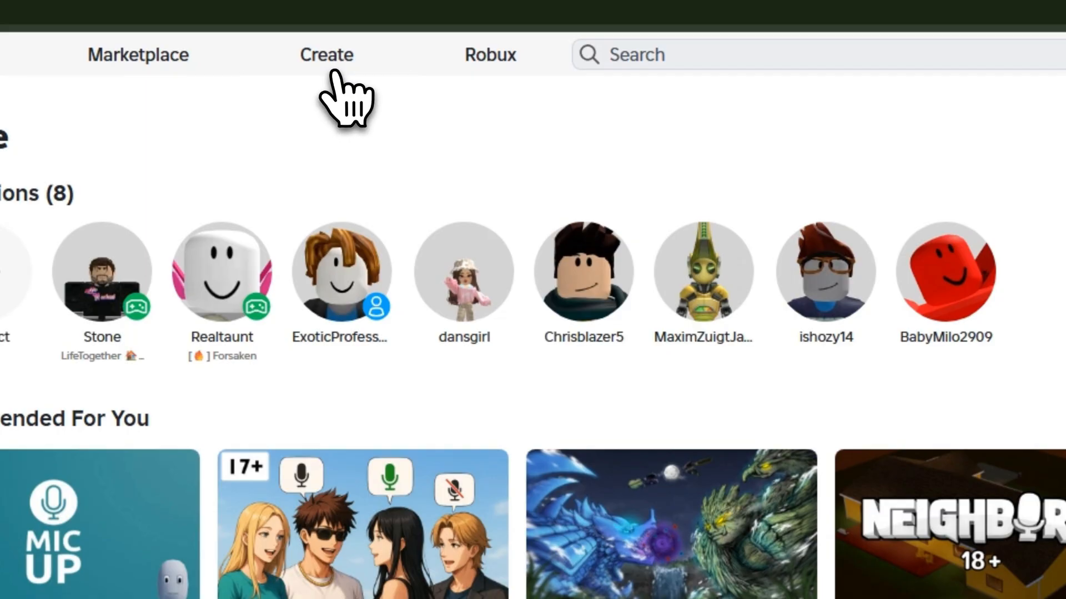
# Open the content settings of Shax Finds in the Roblox Creator Hub and set its privacy to Public
pyautogui.click(333, 61)
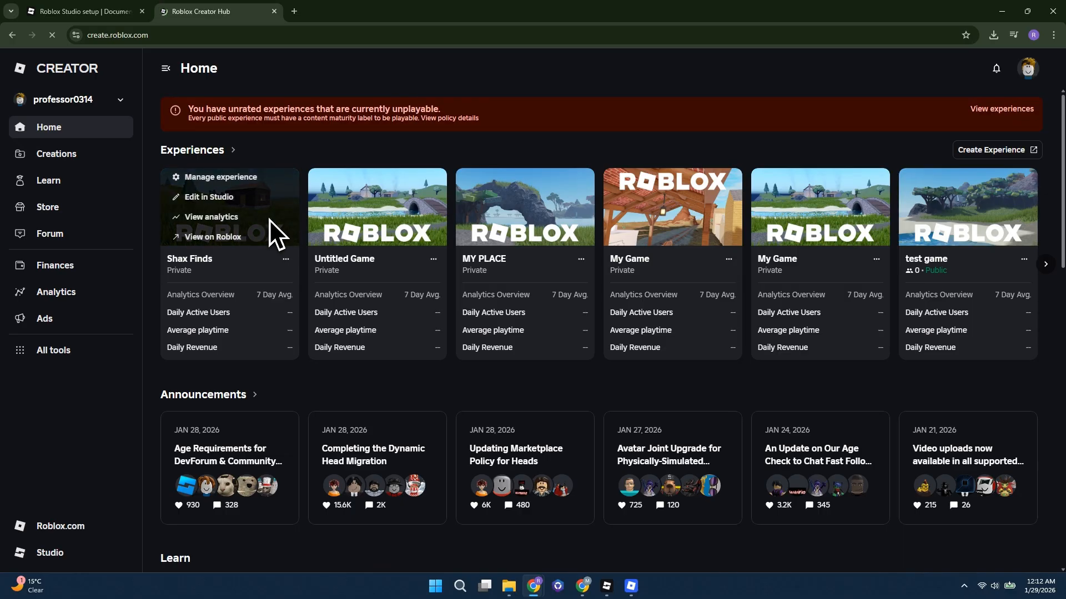
pyautogui.click(194, 259)
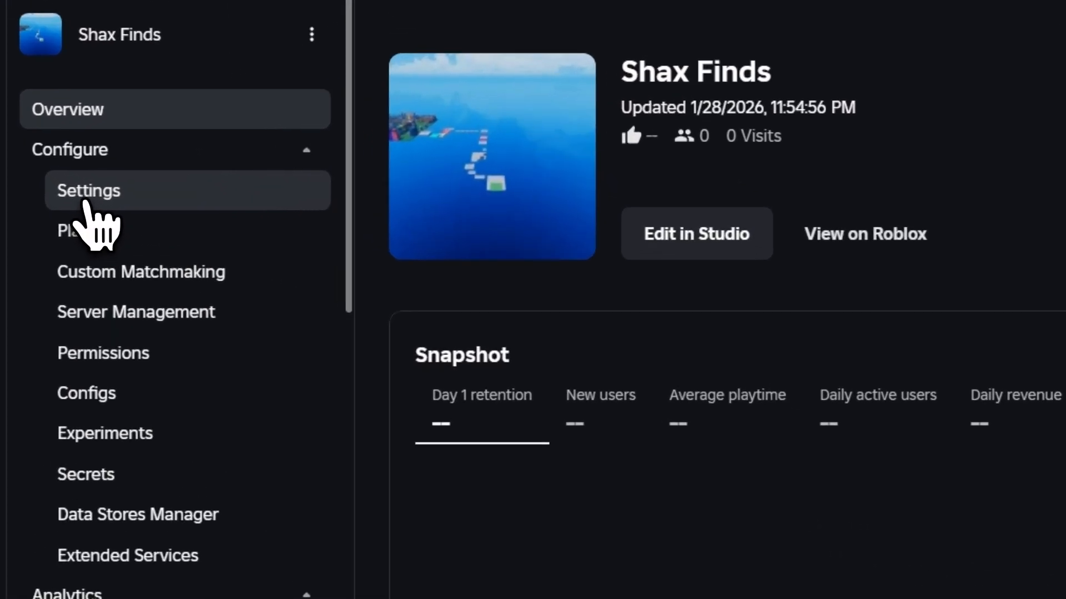
pyautogui.click(81, 200)
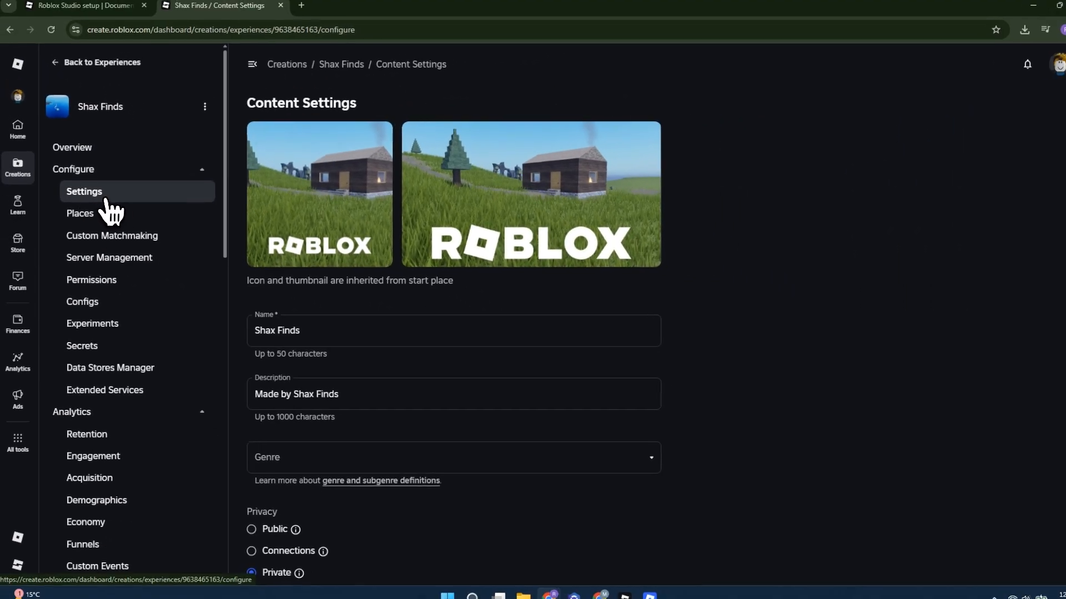
pyautogui.scroll(-2, 333, 291)
pyautogui.scroll(-2, 337, 289)
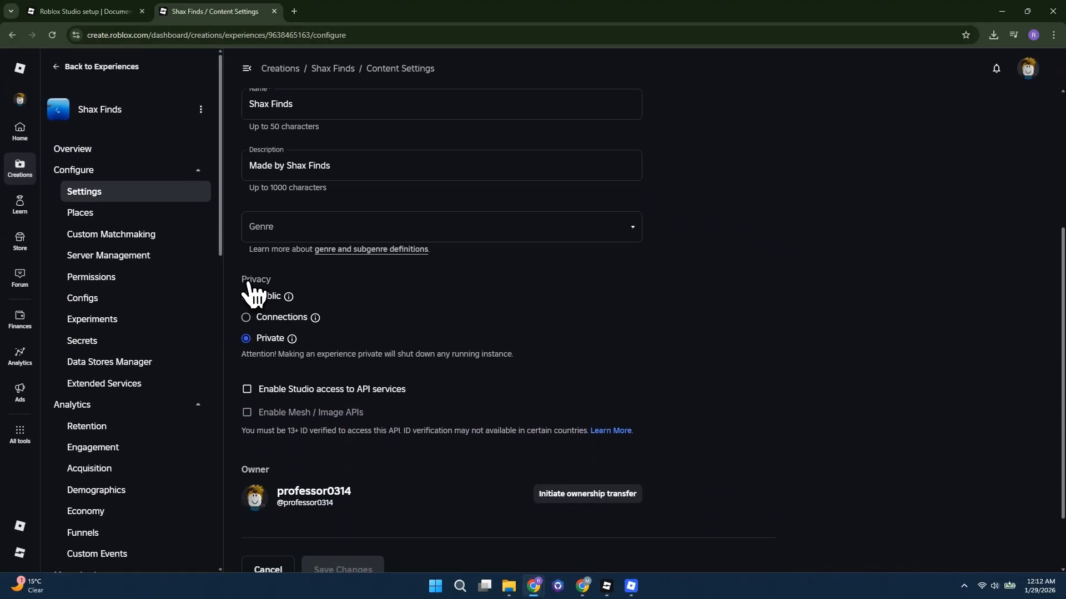
pyautogui.click(246, 296)
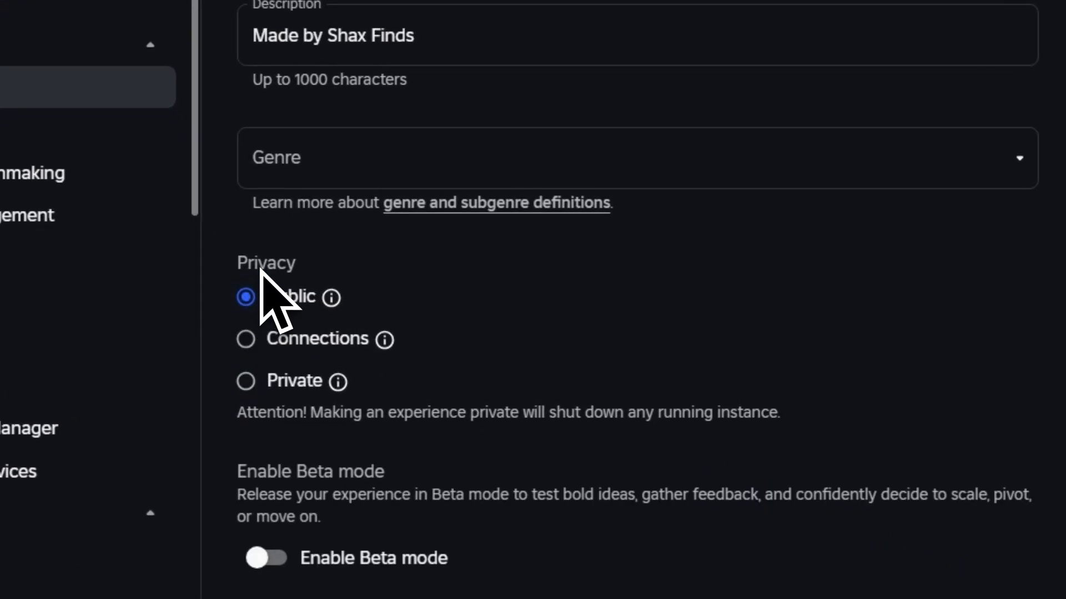
pyautogui.scroll(-5, 398, 303)
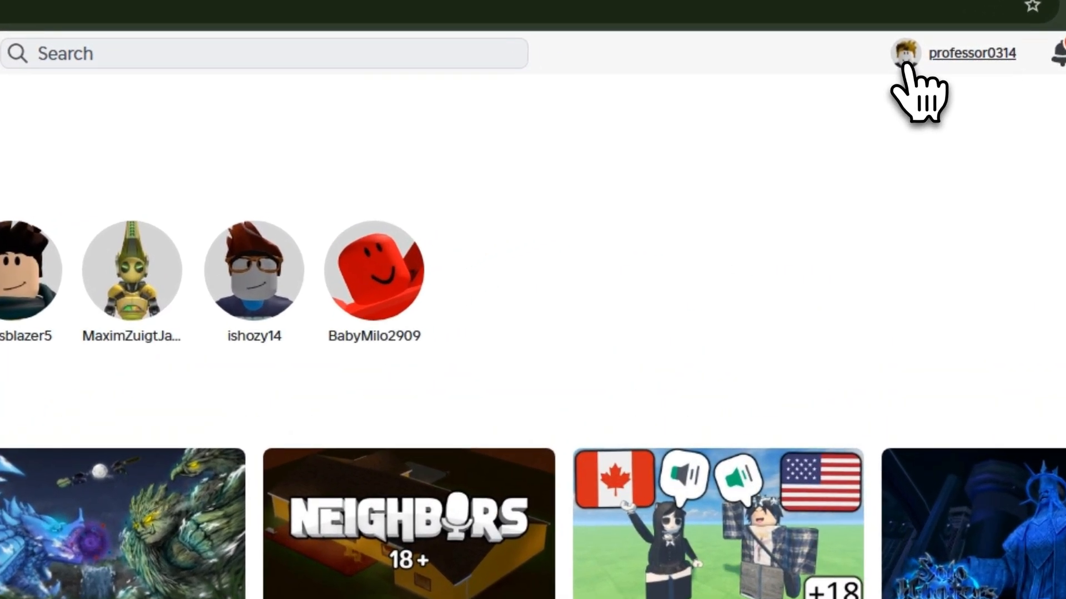
# Find Shax Finds among the creations on the account's Roblox profile and open its game page
pyautogui.click(904, 63)
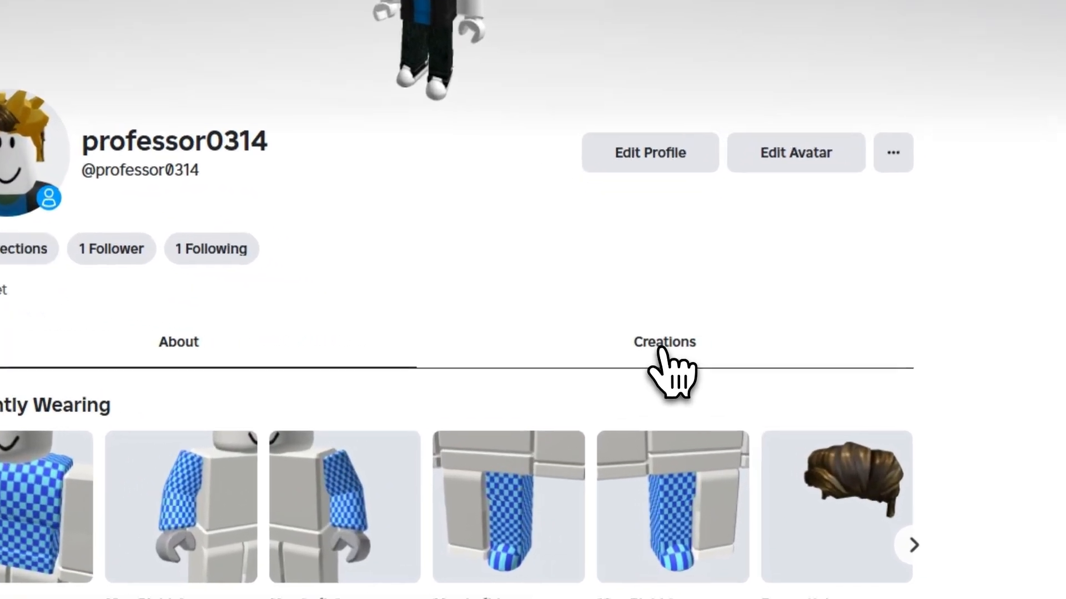
pyautogui.click(660, 347)
pyautogui.scroll(-2, 702, 436)
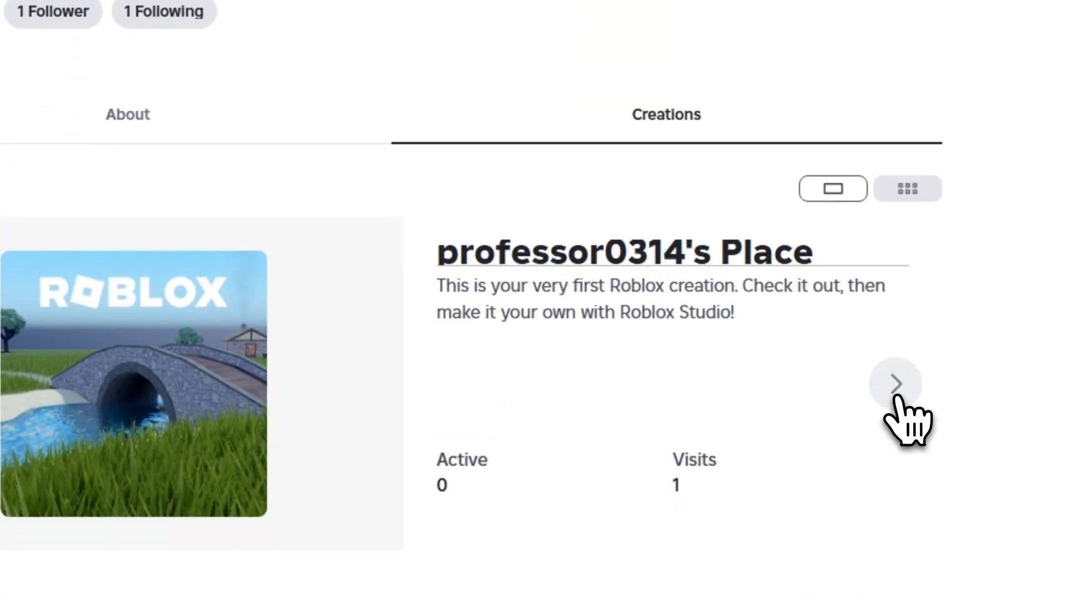
pyautogui.click(895, 386)
pyautogui.click(894, 385)
pyautogui.click(895, 386)
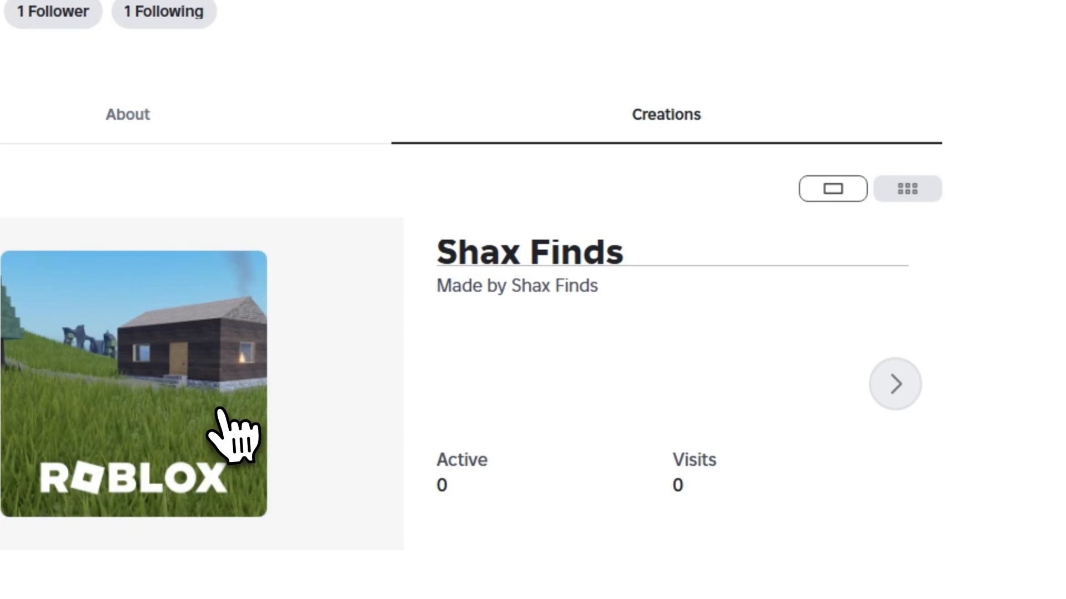
pyautogui.click(222, 428)
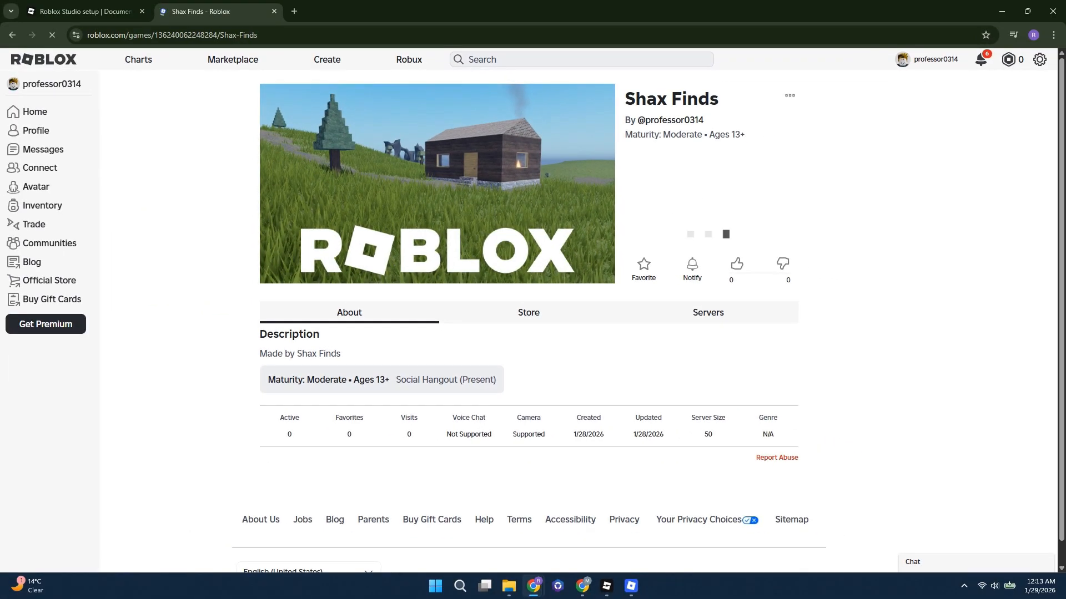
# Launch Shax Finds in the Roblox player and try walking and jumping from the start platform
pyautogui.click(706, 244)
pyautogui.click(564, 135)
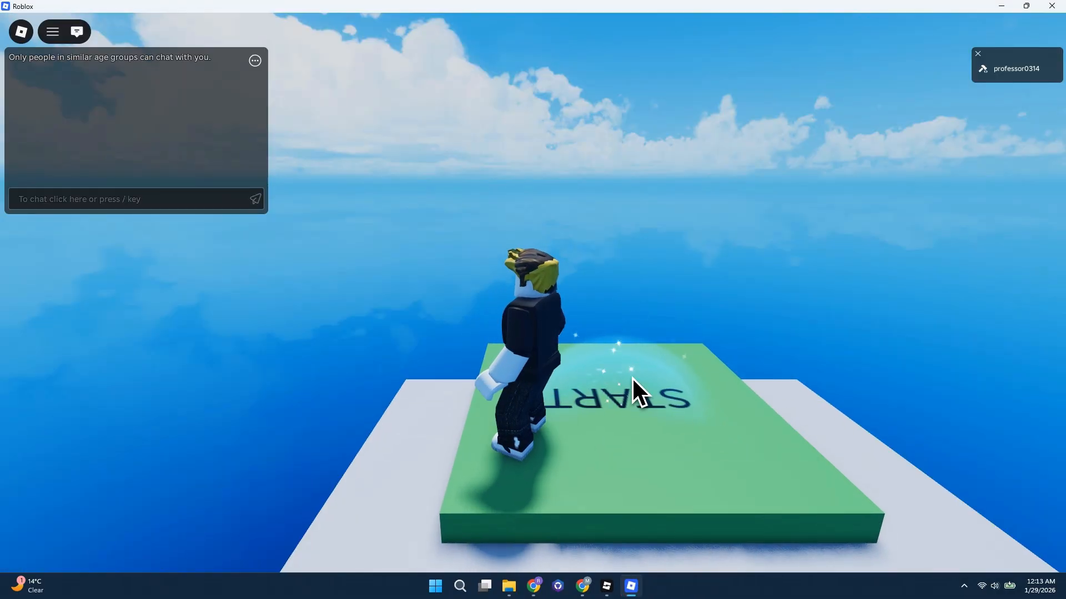
pyautogui.press('s')
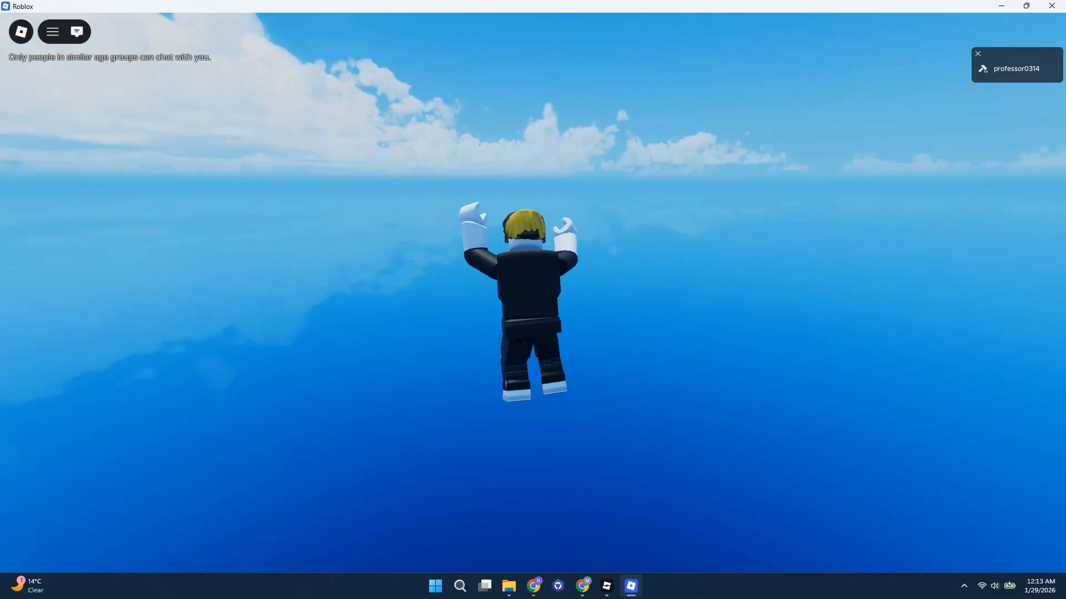
pyautogui.press('w')
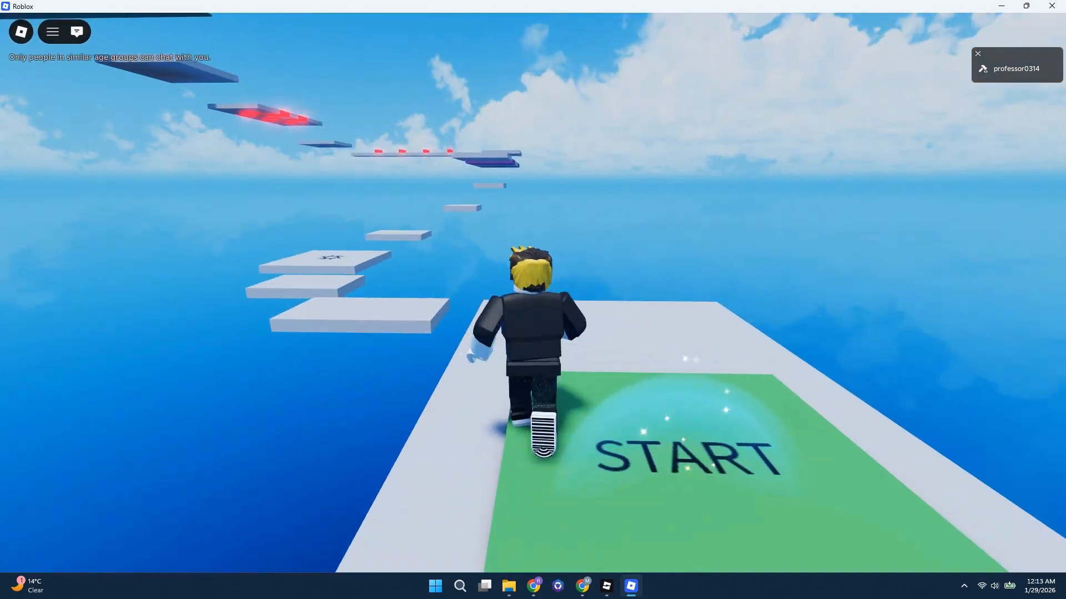
pyautogui.press('space')
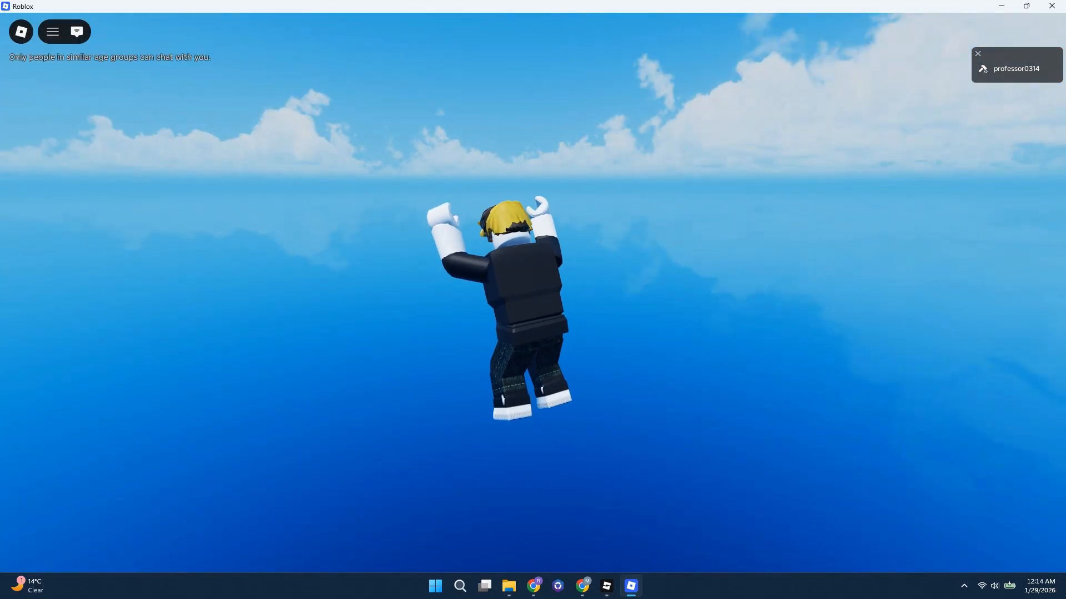